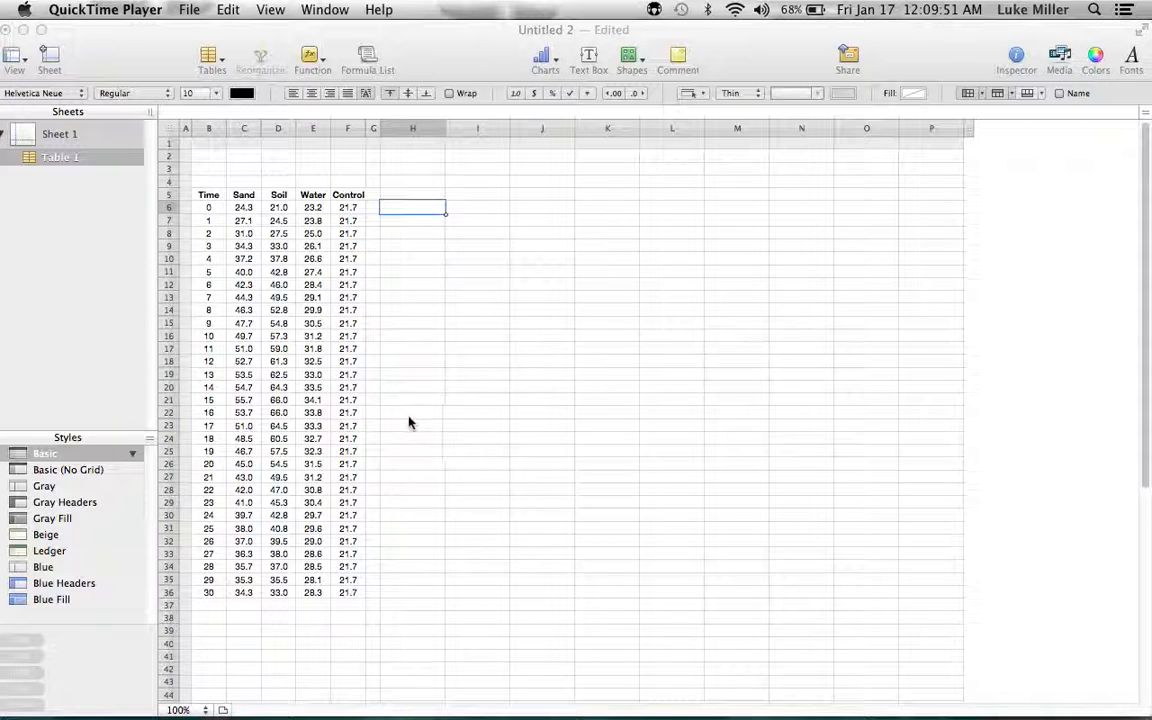
# - Insert a 2D line chart from the Sand, Soil, Water and Control values in rows 6 to 36
pyautogui.click(246, 209)
pyautogui.moveTo(246, 208); pyautogui.dragTo(244, 591)
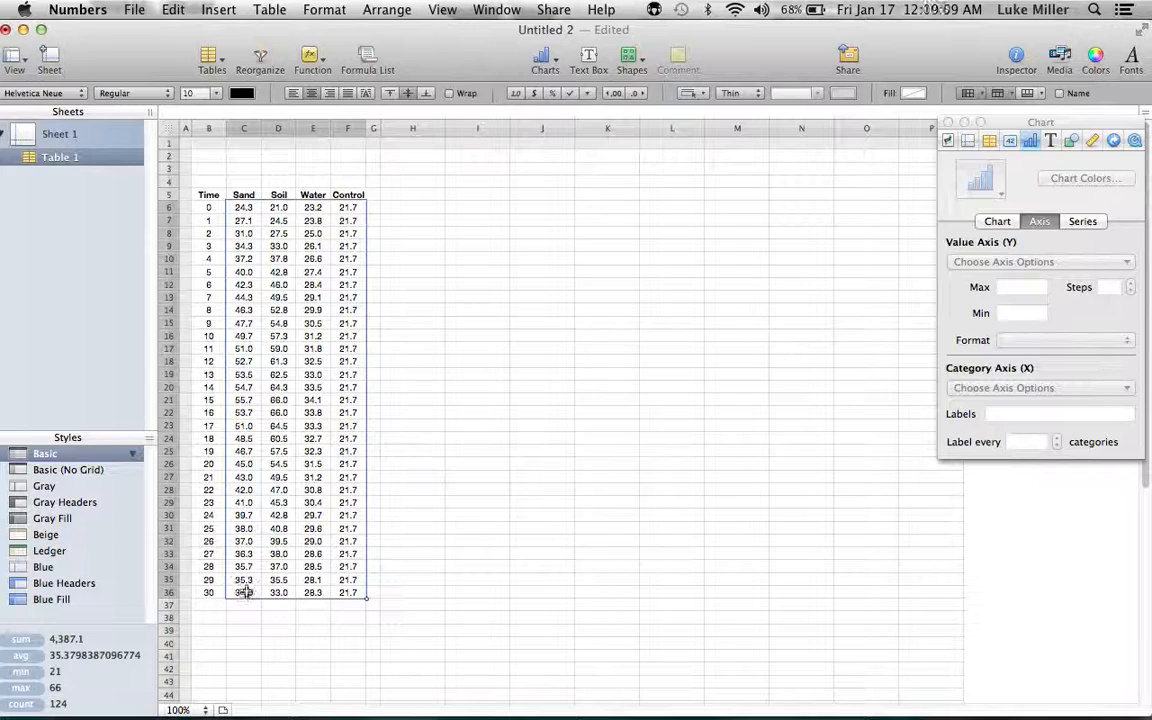
pyautogui.click(218, 10)
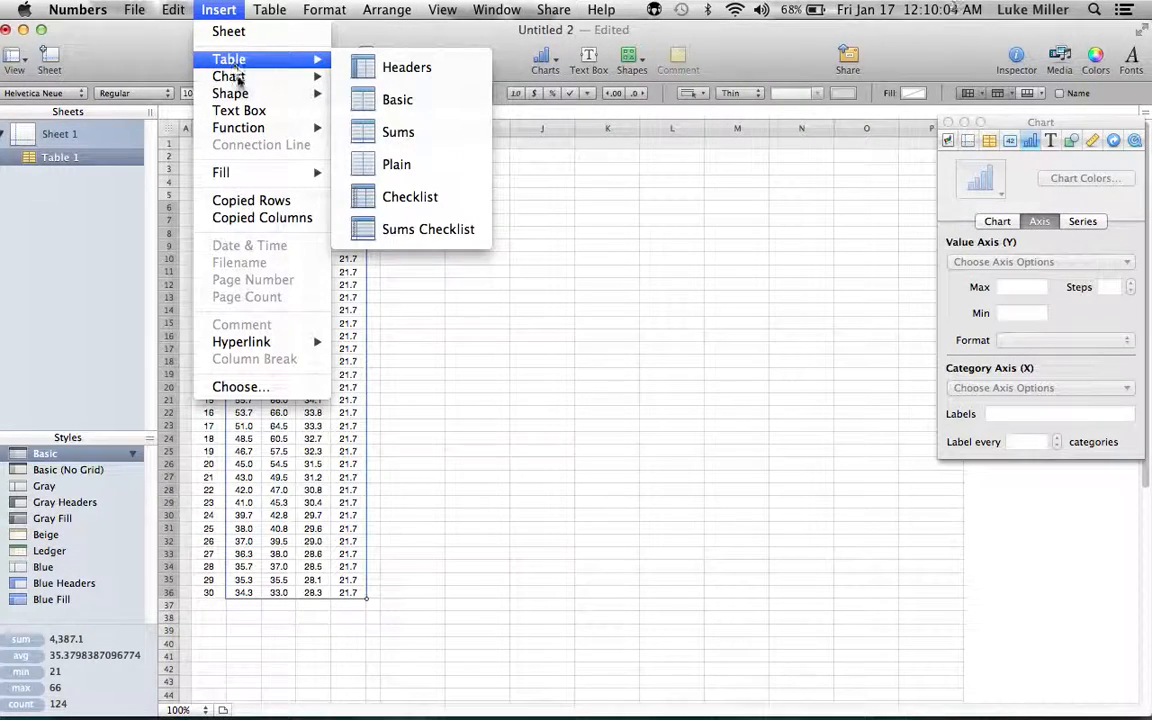
pyautogui.moveTo(238, 83)
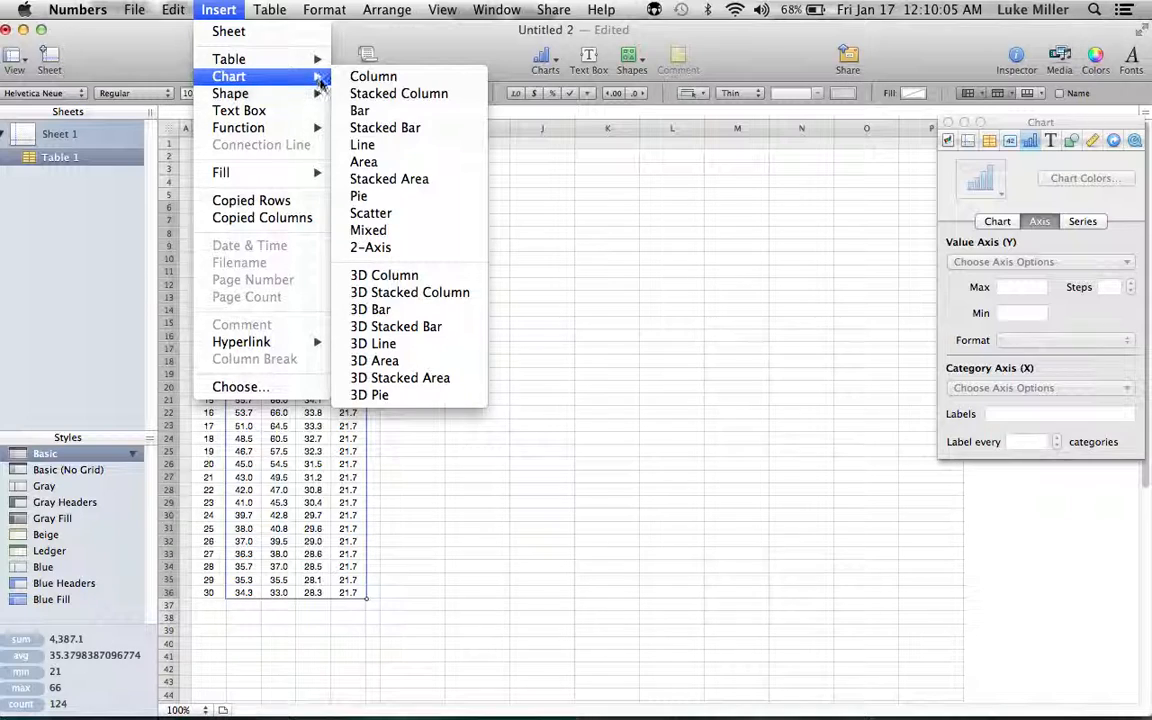
pyautogui.click(380, 147)
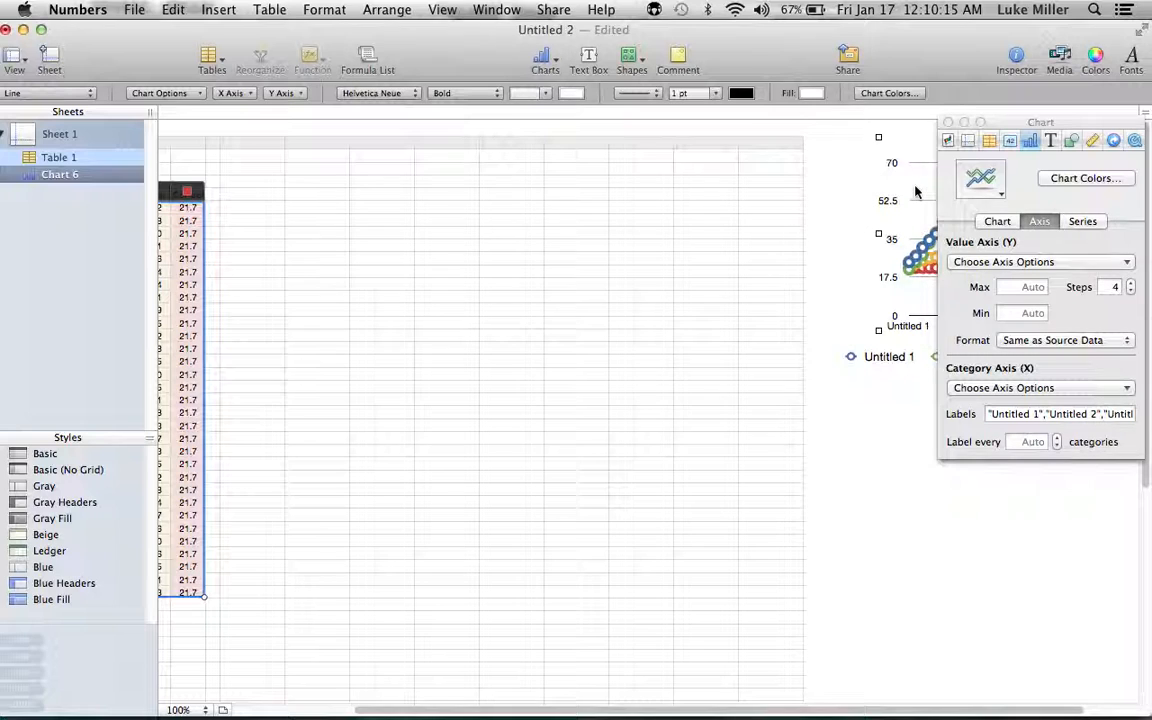
# - Move the line chart directly beside the data table and enlarge it to nearly the height of the data
pyautogui.moveTo(887, 188); pyautogui.dragTo(262, 235)
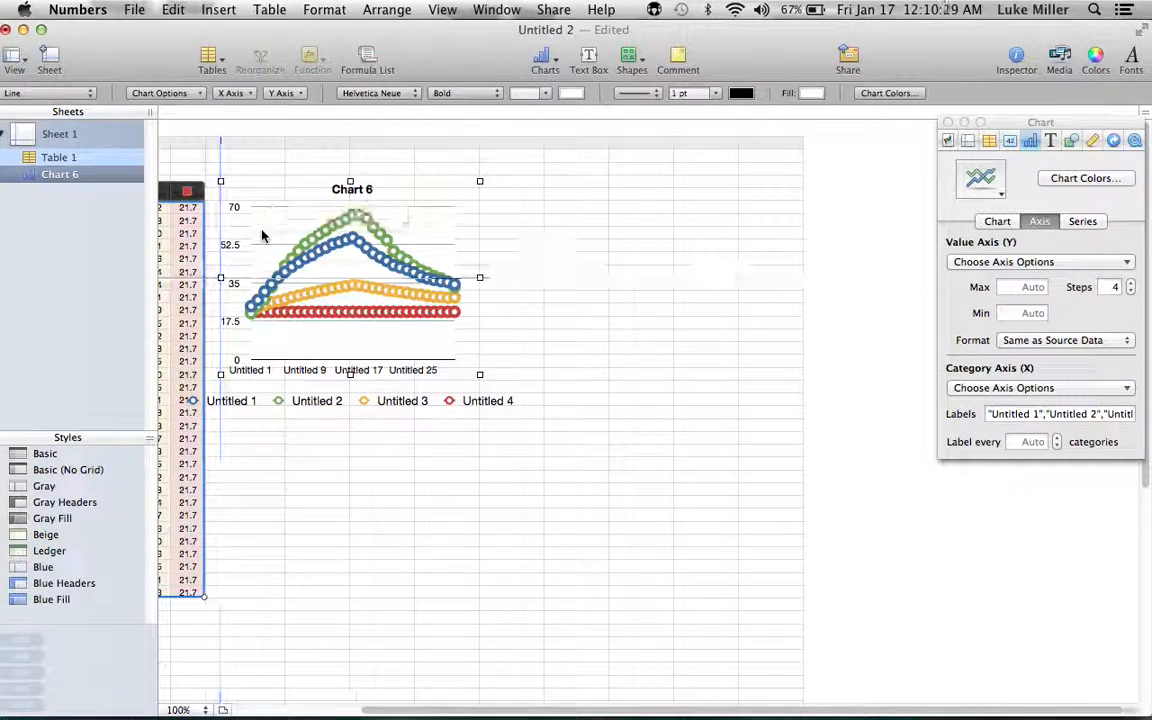
pyautogui.click(236, 471)
pyautogui.hscroll(-5, 236, 471)
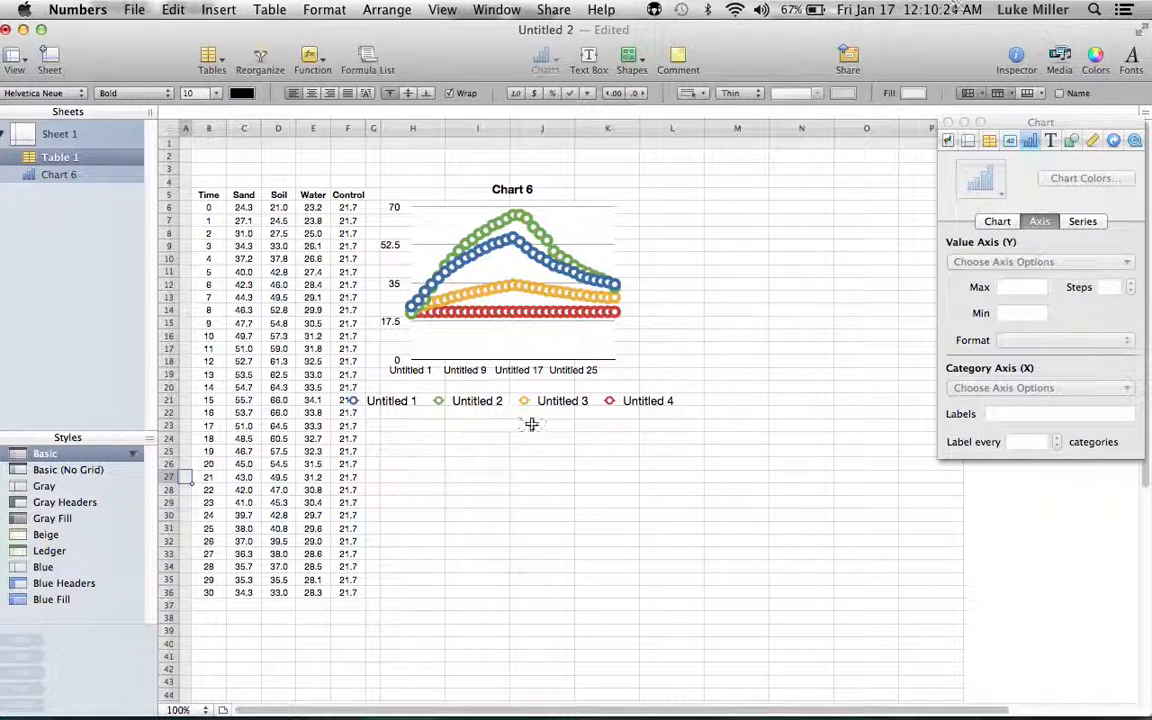
pyautogui.click(599, 346)
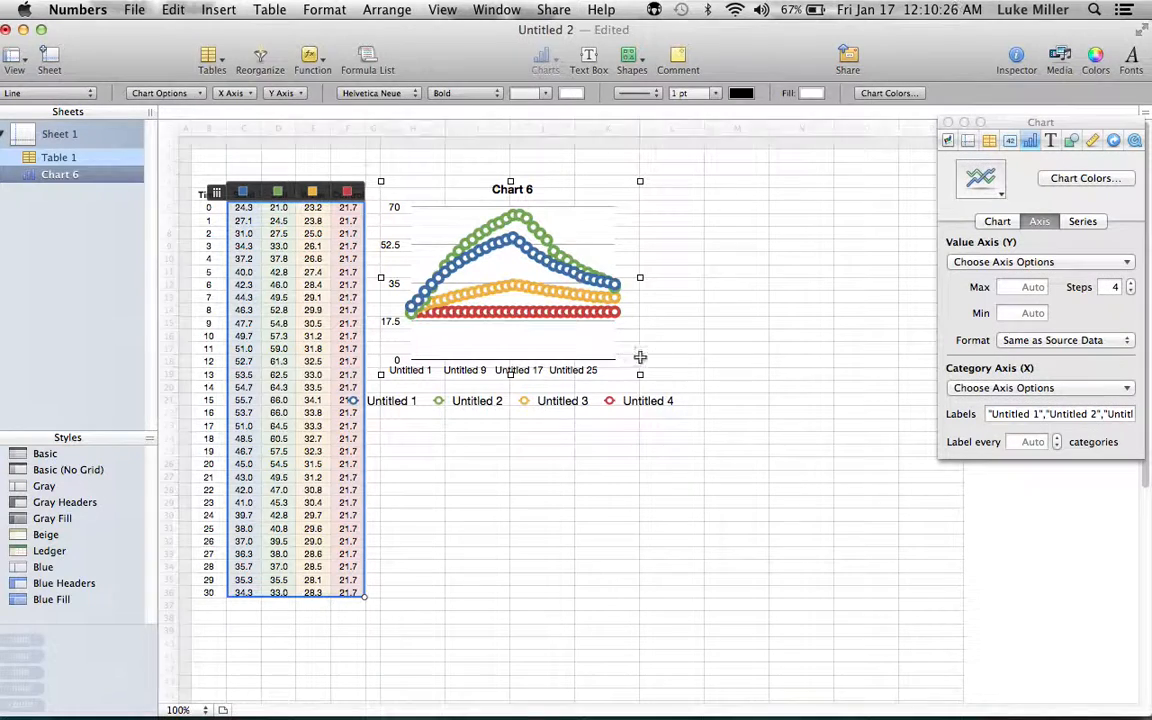
pyautogui.moveTo(640, 374); pyautogui.dragTo(925, 572)
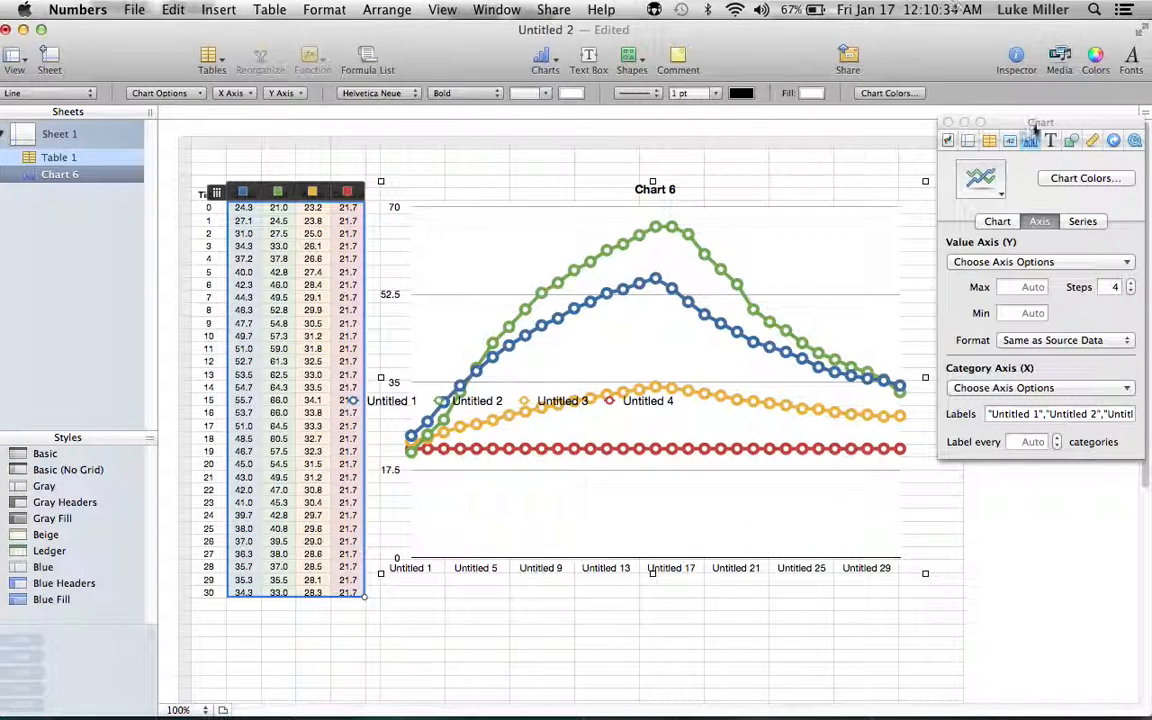
# - Set the chart's value axis to a maximum of 70, a minimum of 0 and 7 steps
pyautogui.click(1016, 60)
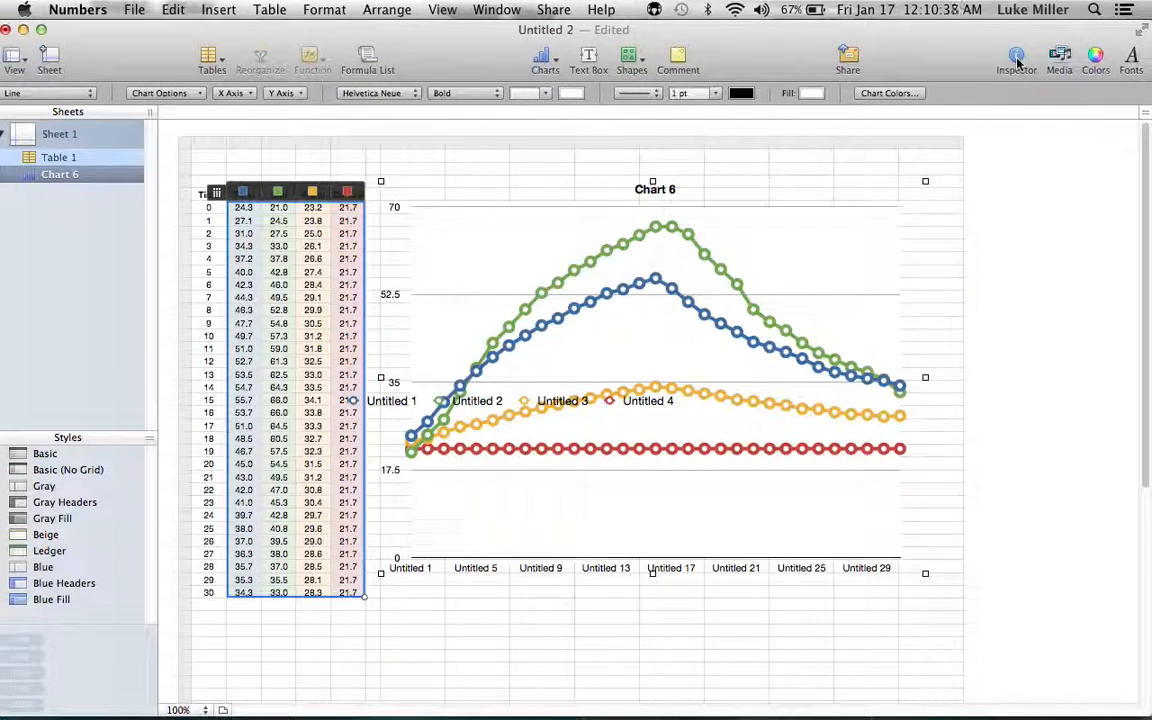
pyautogui.click(1016, 60)
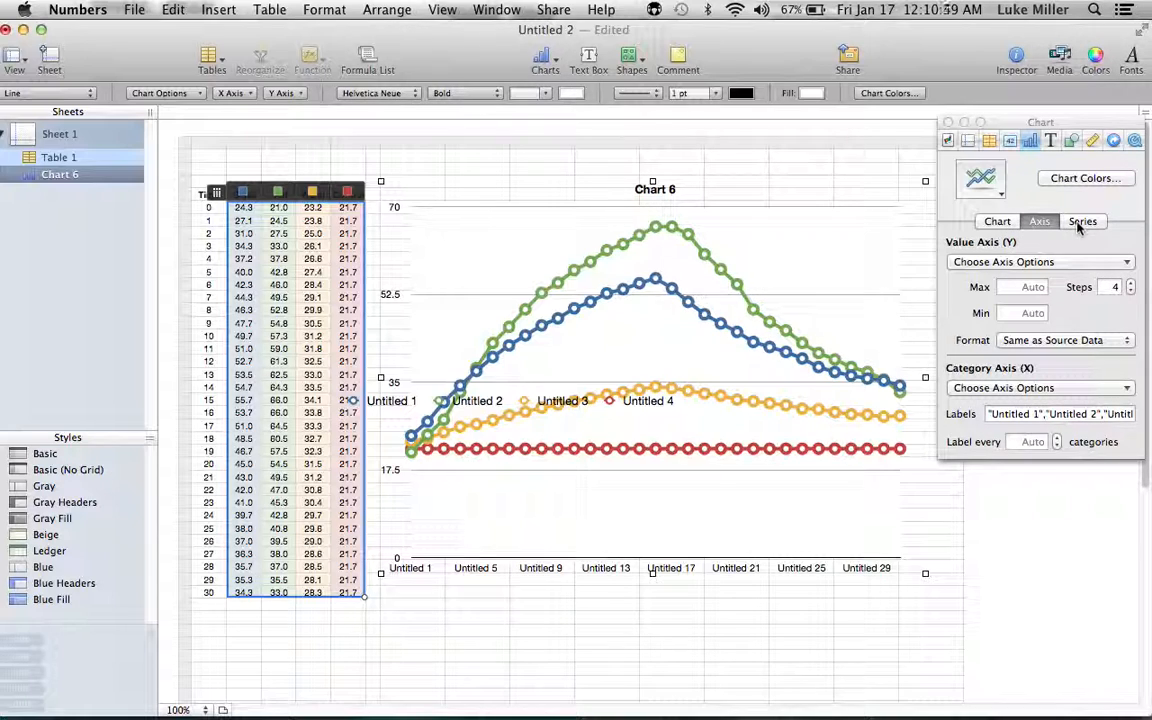
pyautogui.click(1027, 288)
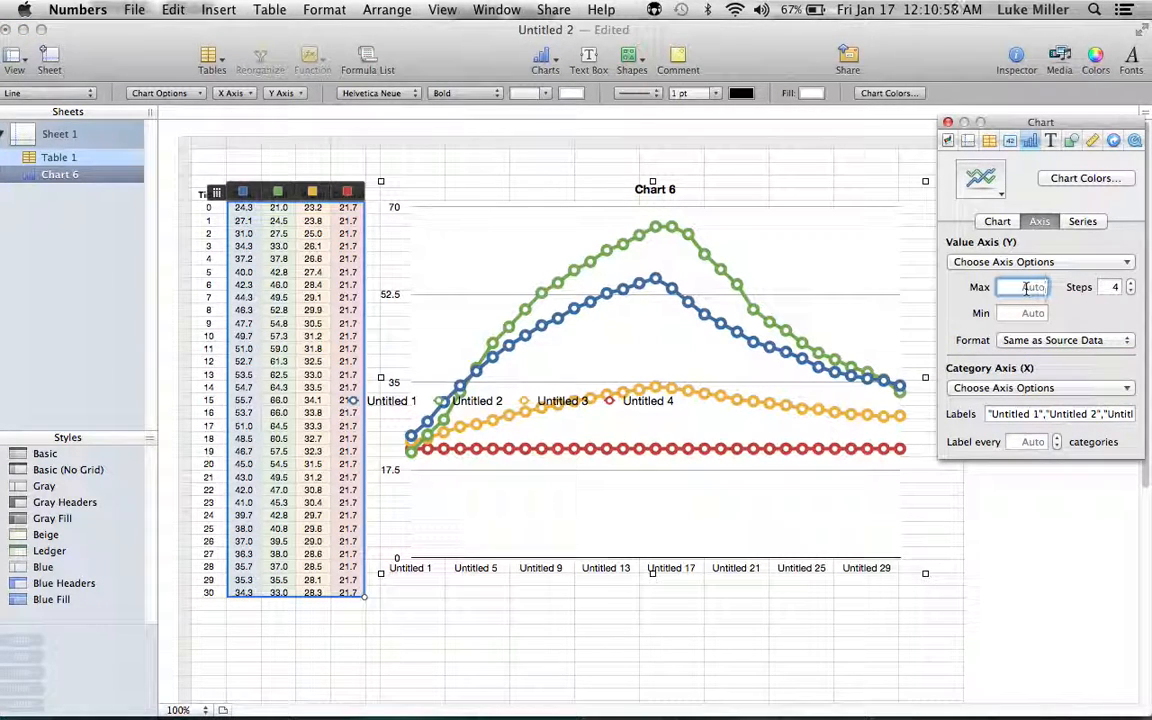
pyautogui.write('70')
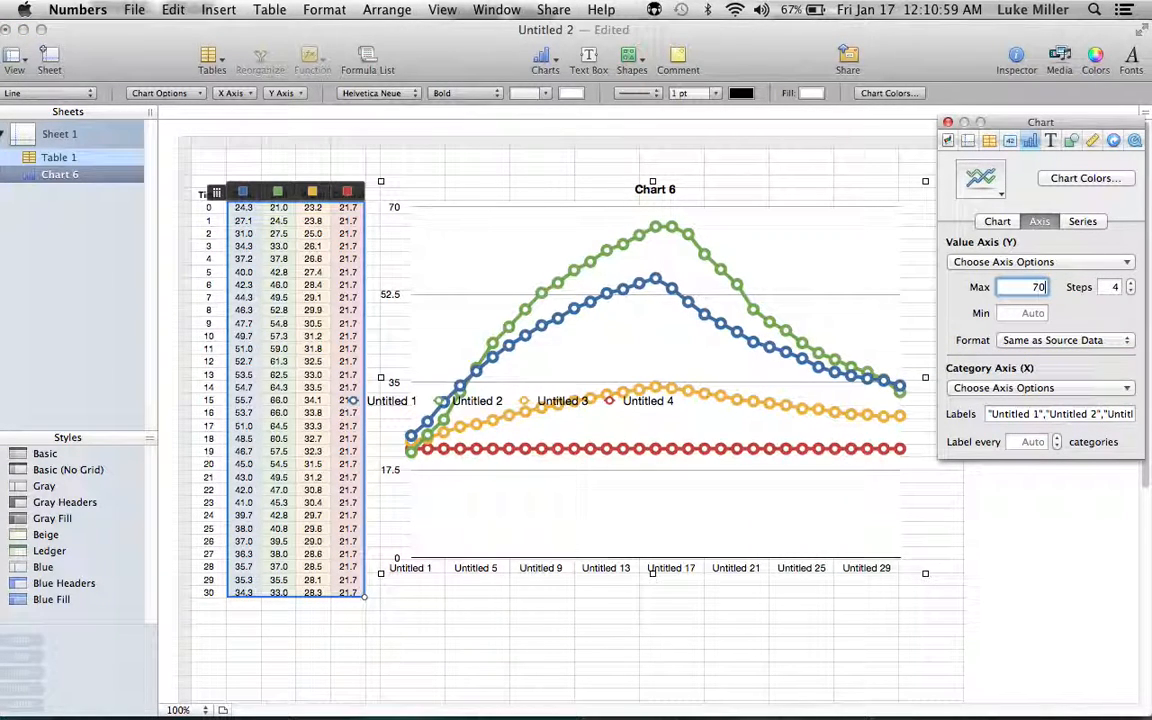
pyautogui.click(1022, 314)
pyautogui.write('0')
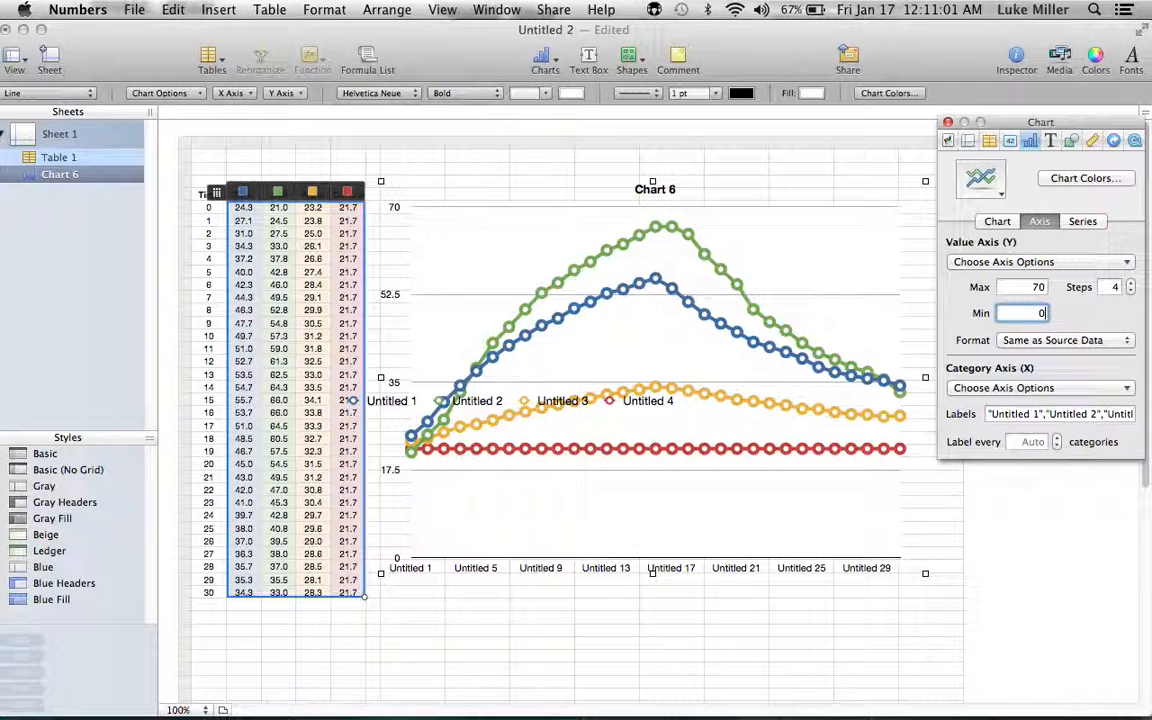
pyautogui.click(1131, 284)
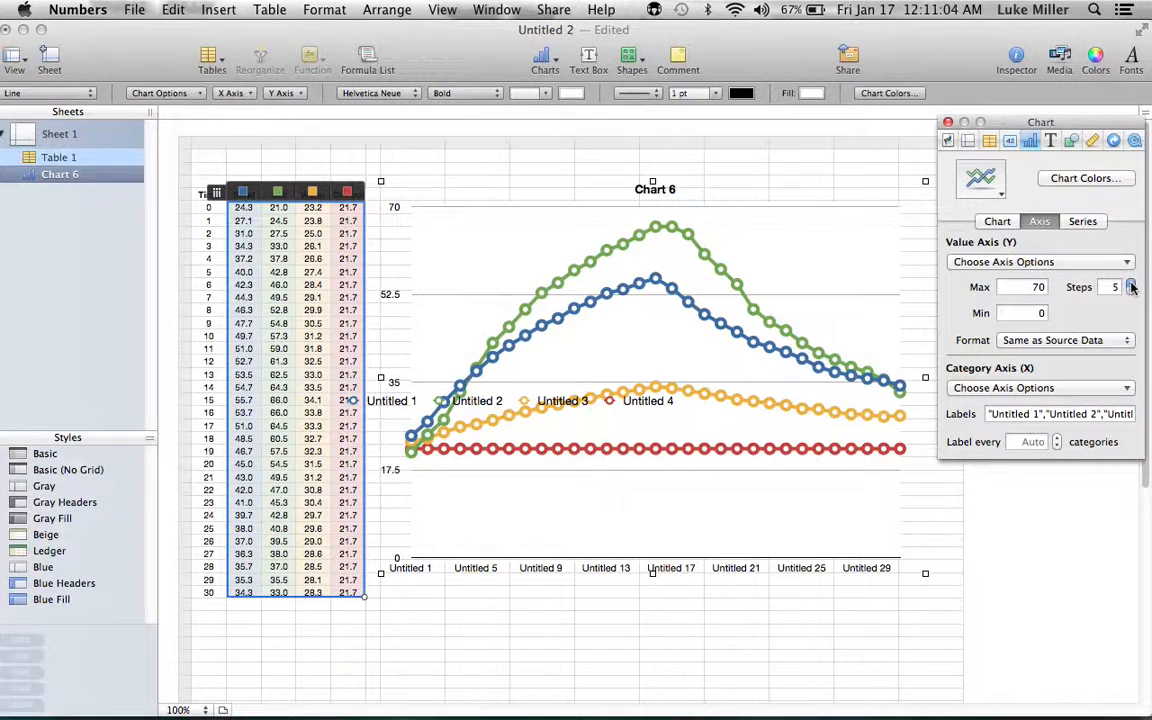
pyautogui.click(1131, 284)
pyautogui.click(1131, 284)
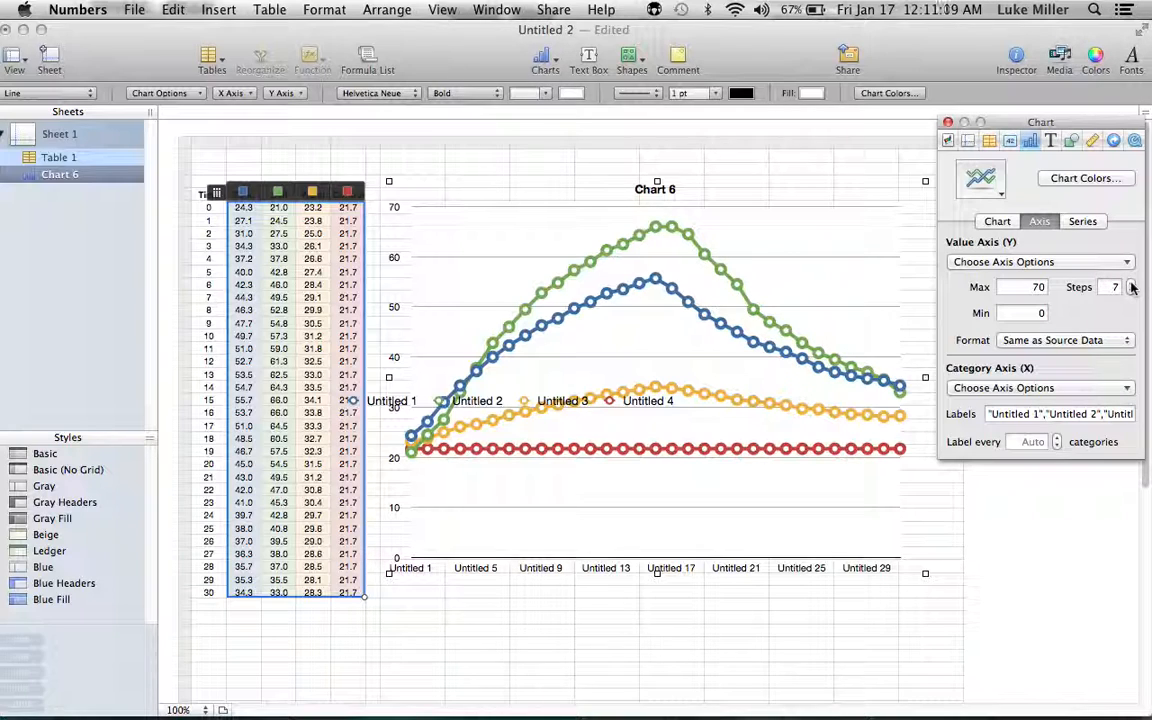
# - Show minor gridlines on the value axis and set the minor steps to 4
pyautogui.click(1020, 262)
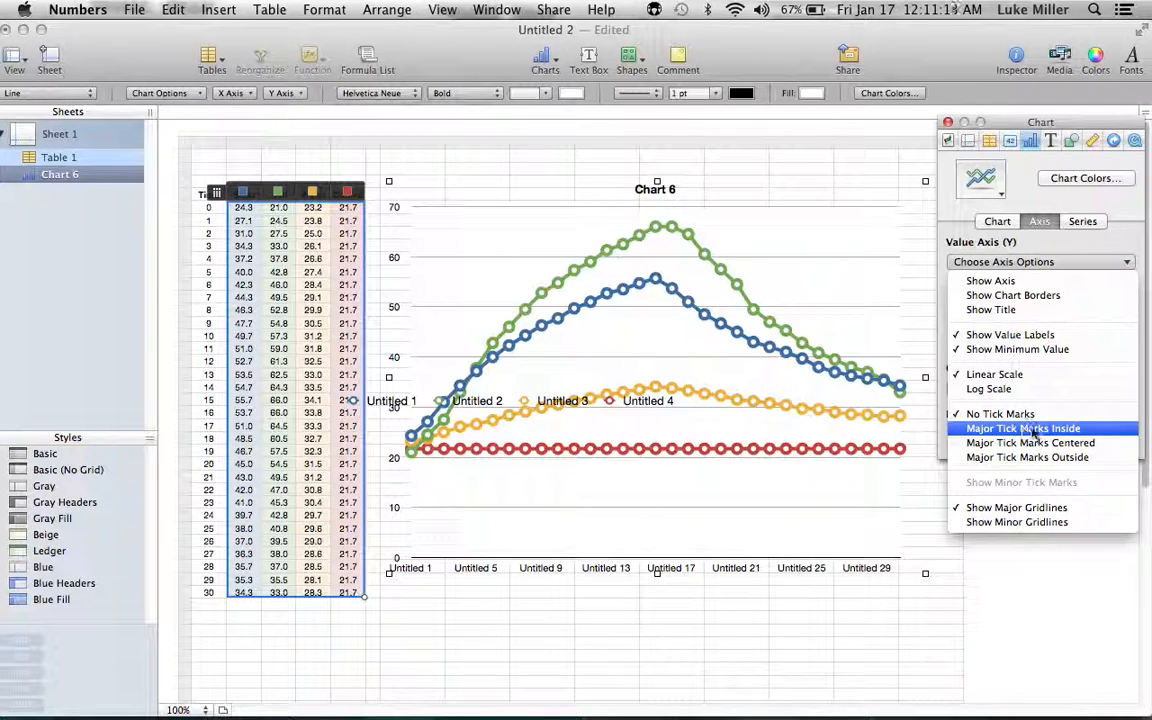
pyautogui.click(1004, 524)
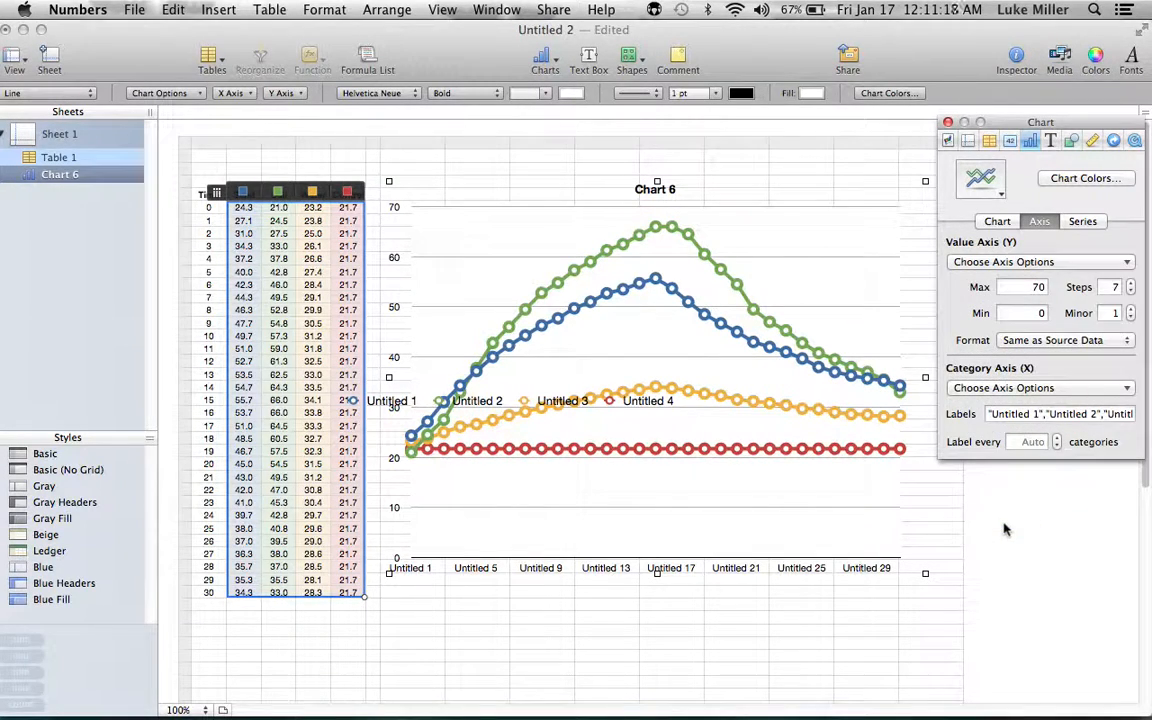
pyautogui.click(1131, 311)
pyautogui.click(1131, 311)
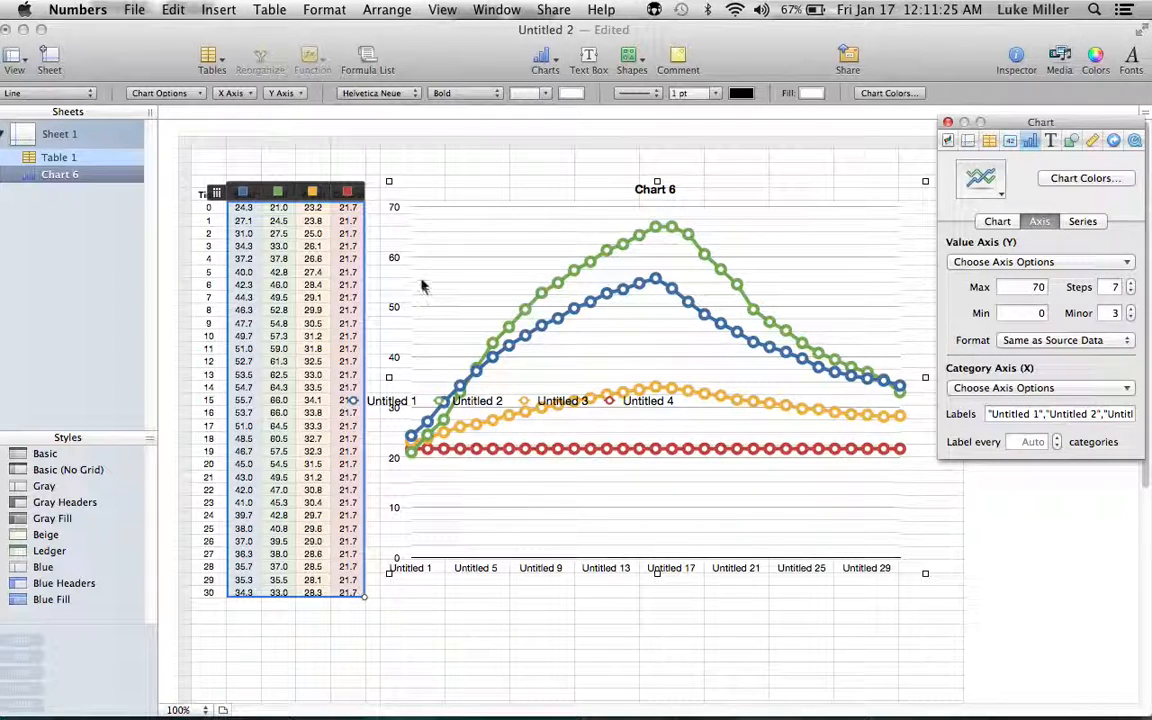
pyautogui.click(1131, 309)
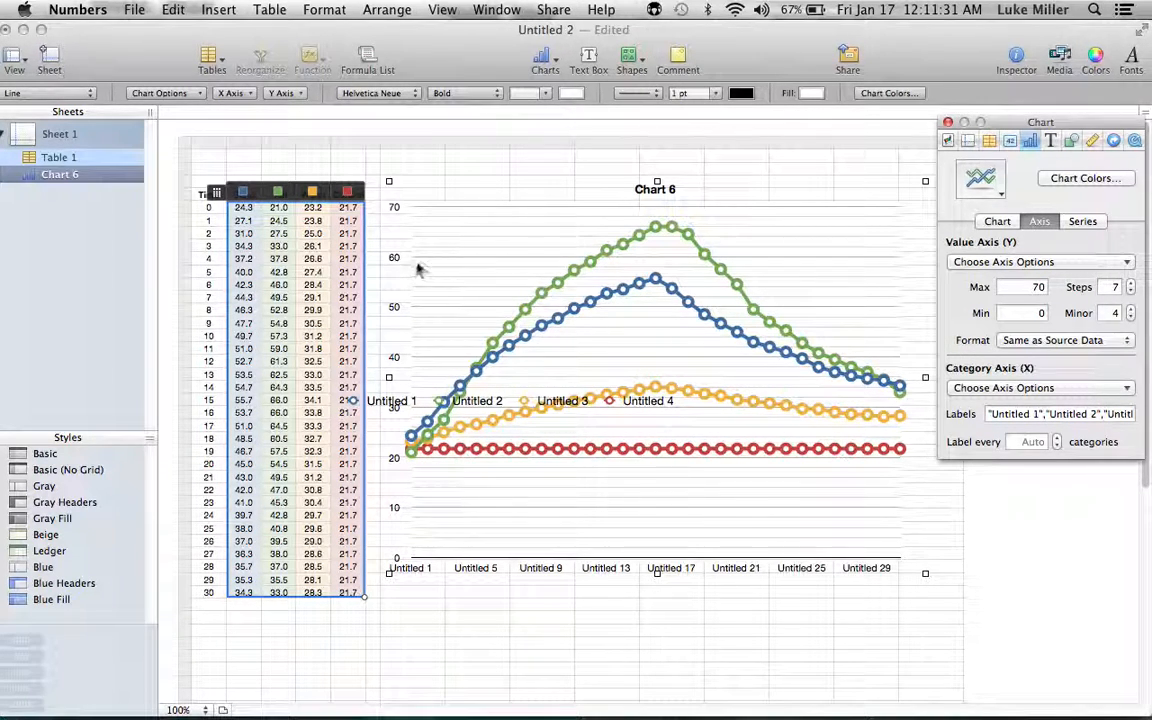
# - Show the value axis line and add the value axis title "Temperature (degrees Celsius)"
pyautogui.click(1022, 264)
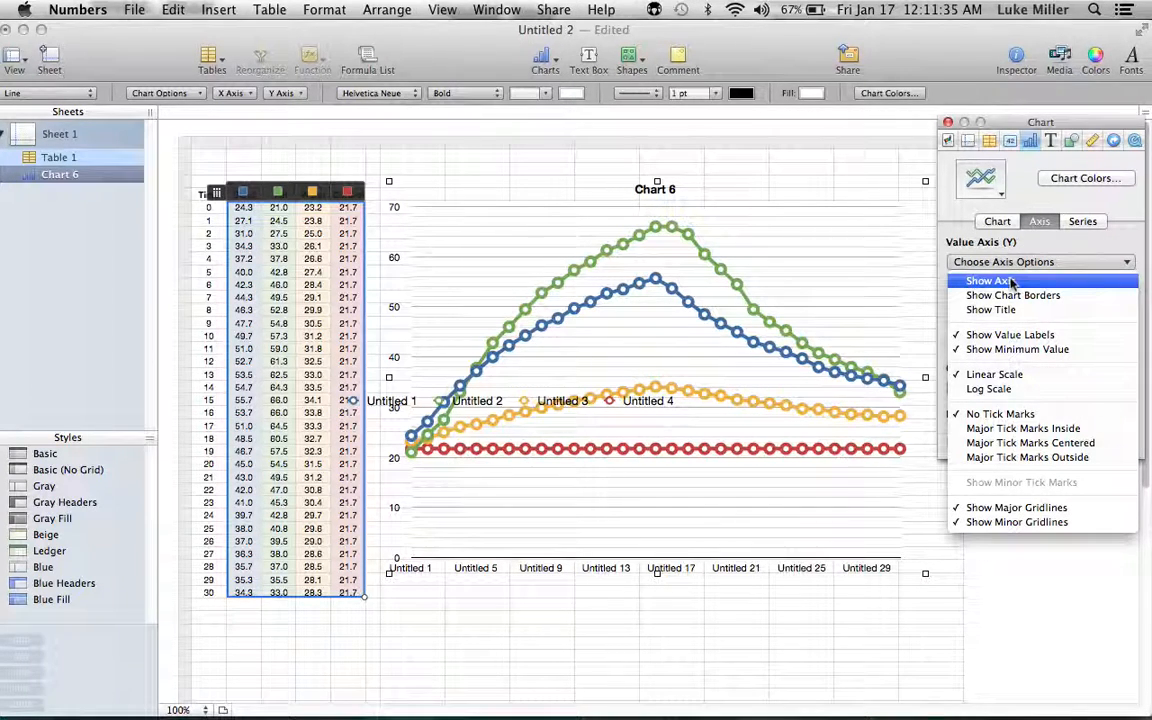
pyautogui.click(1011, 283)
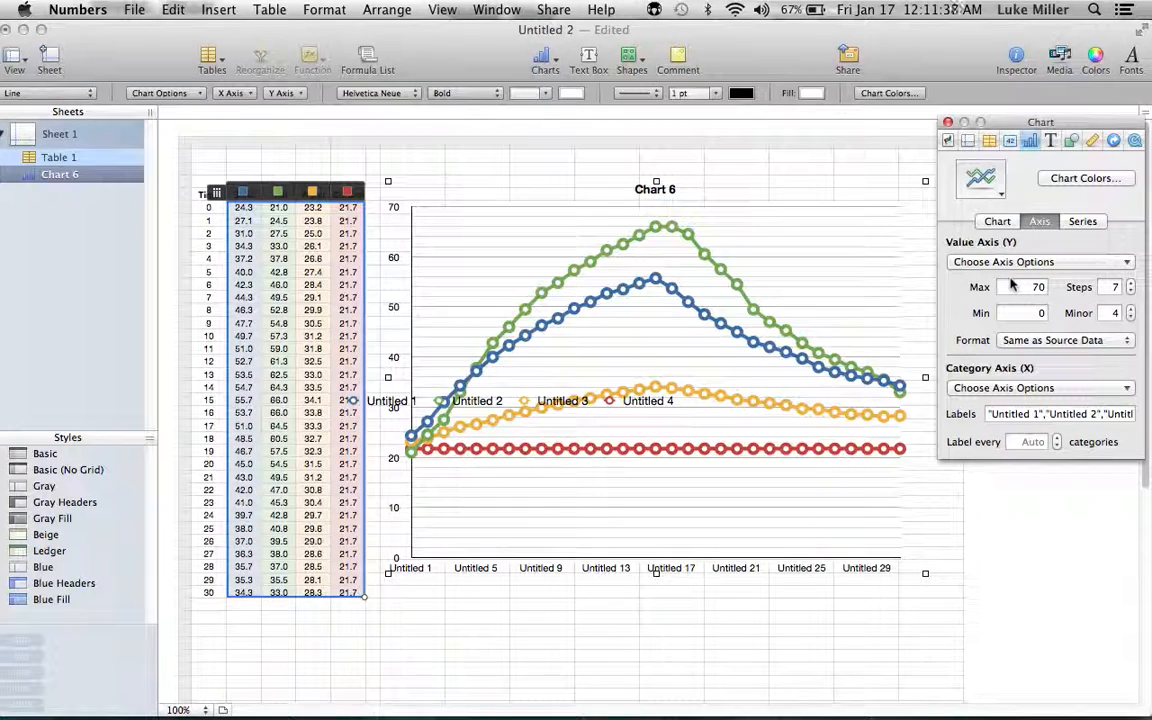
pyautogui.click(1101, 263)
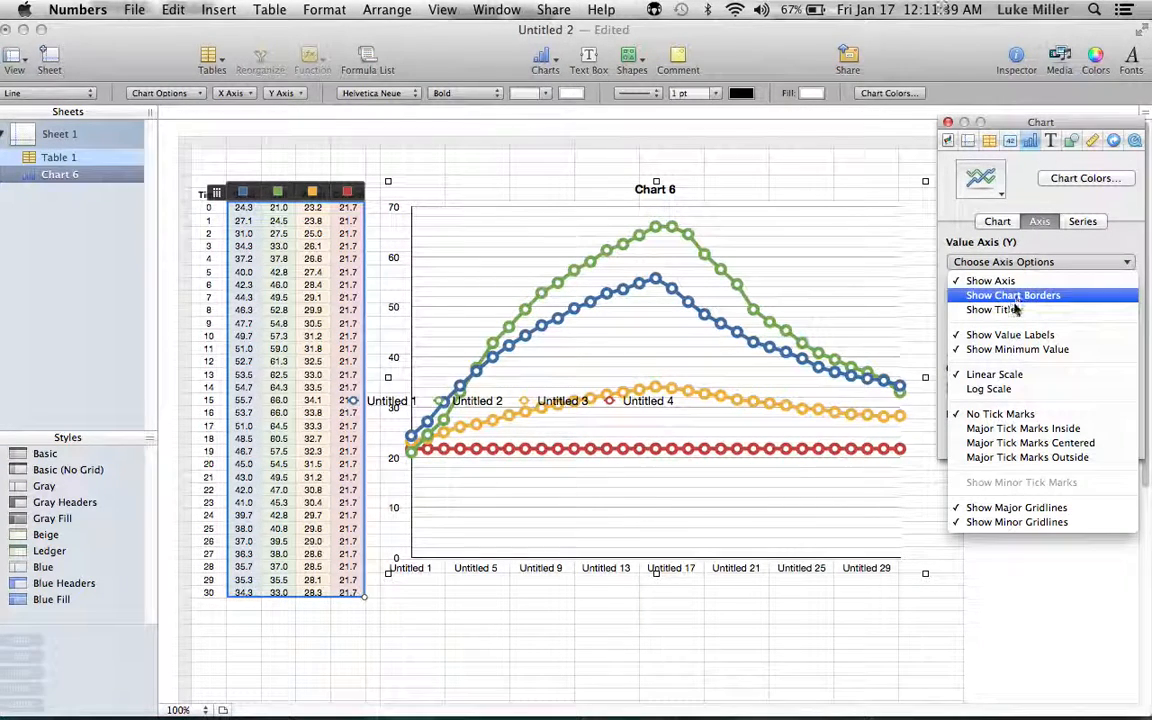
pyautogui.click(1010, 312)
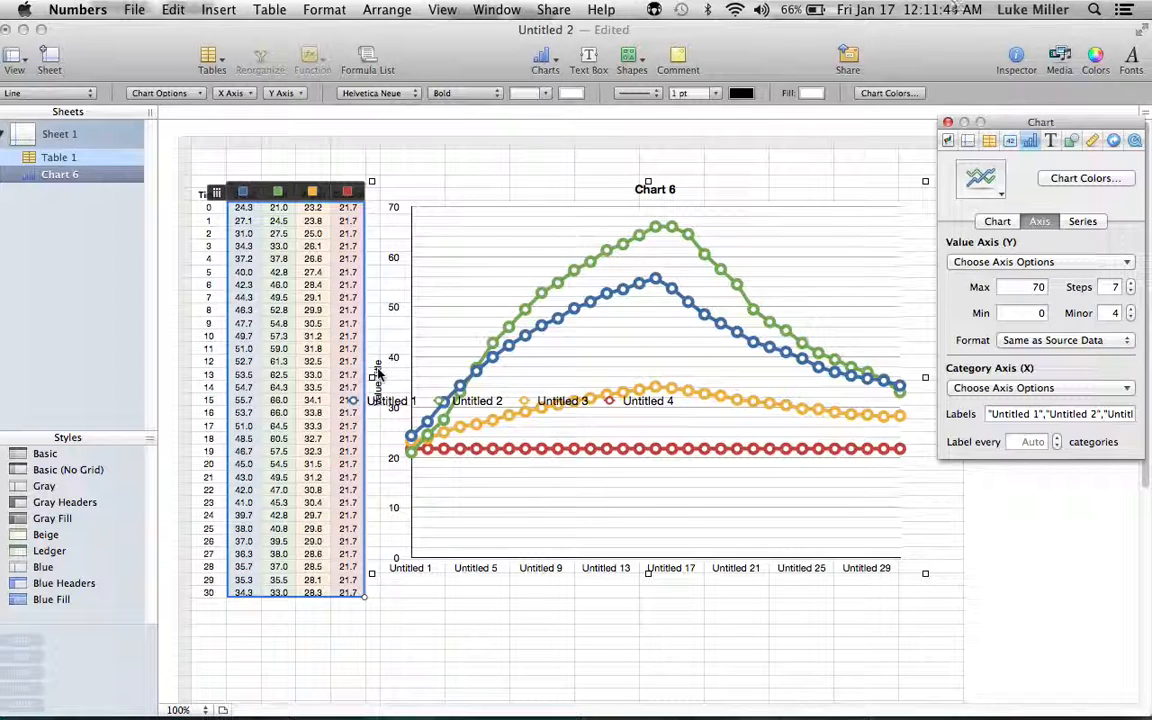
pyautogui.doubleClick(378, 372)
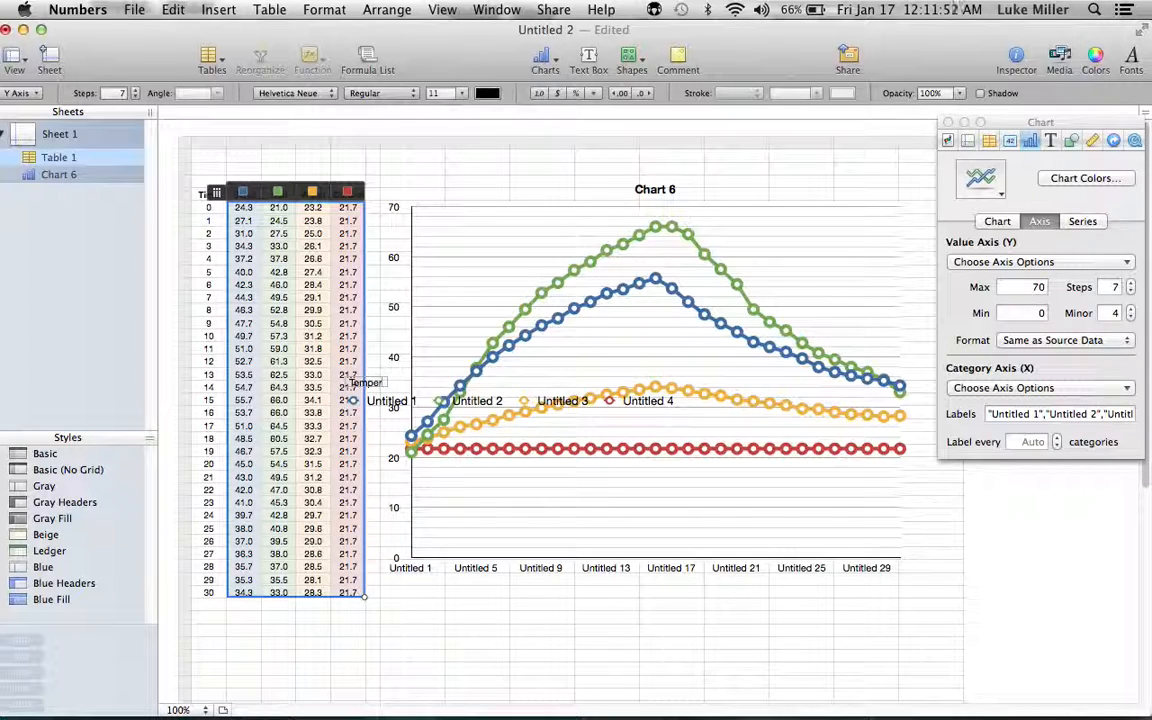
pyautogui.write('Temperature (degrees Cel')
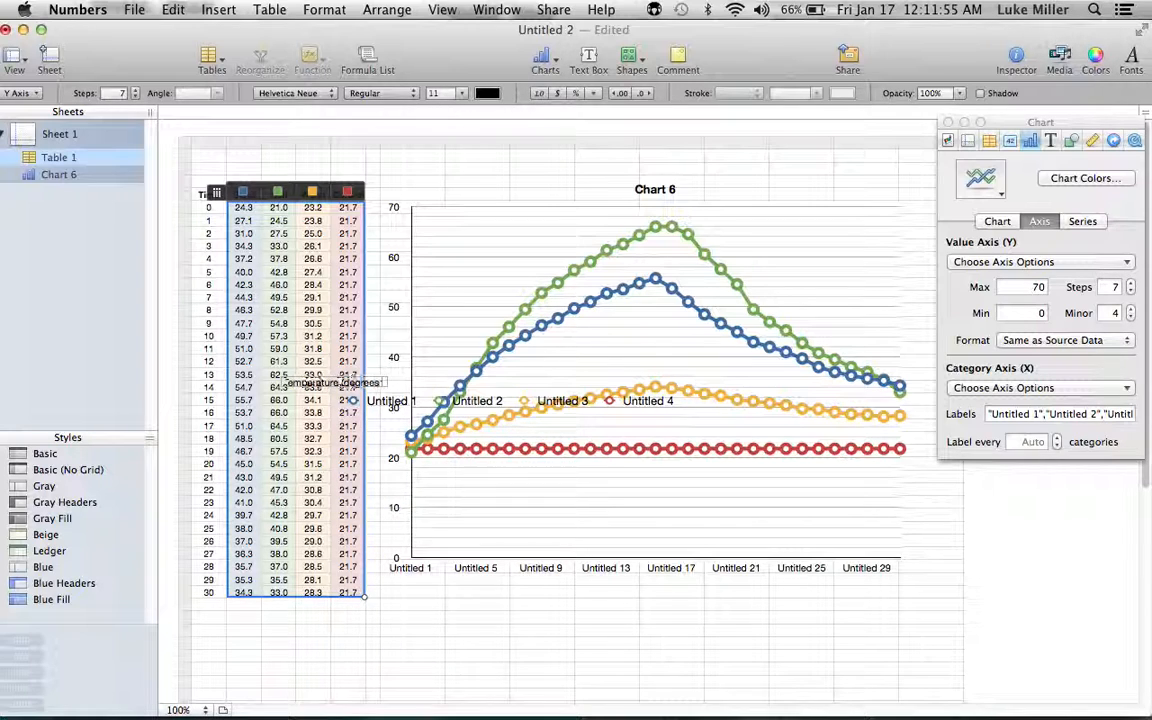
pyautogui.write('sius)')
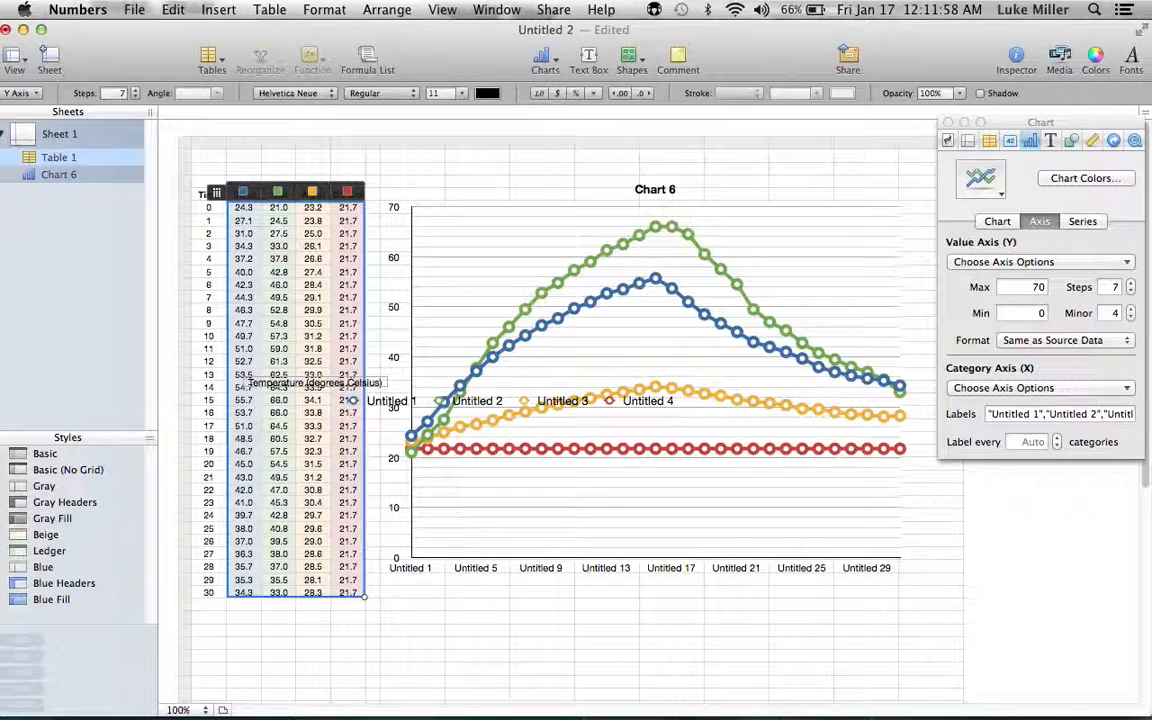
pyautogui.press('Return')
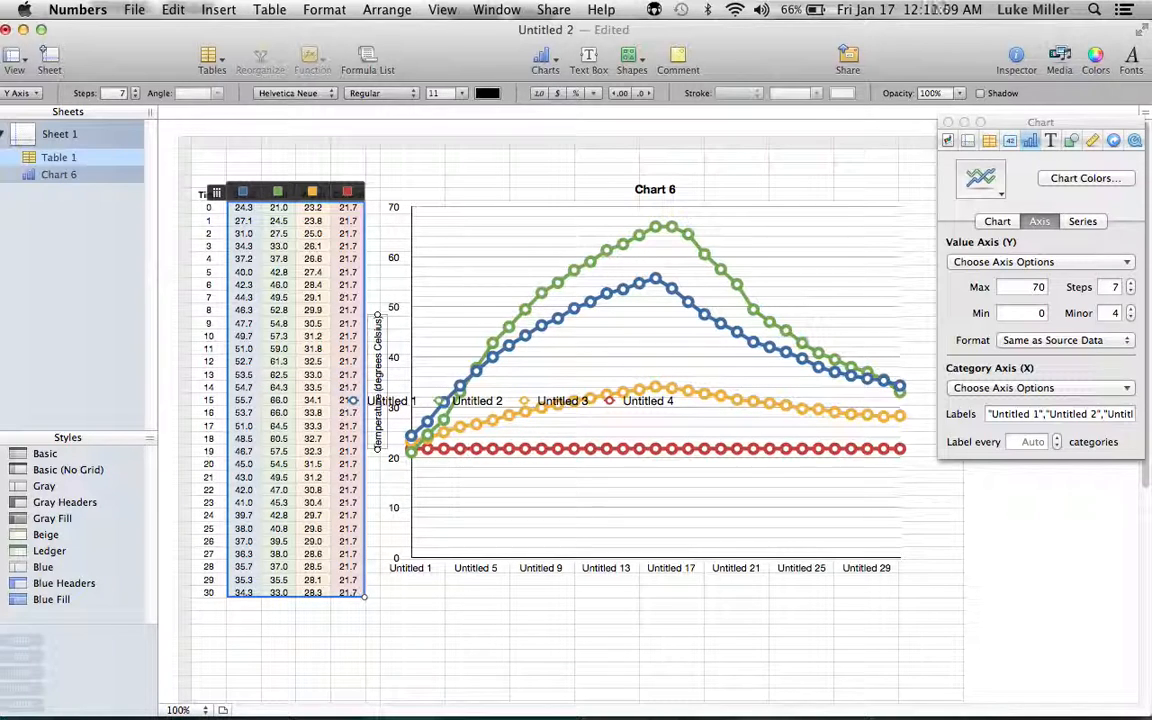
# - Move the legend into the upper-right corner of the plot area and narrow it to a single column
pyautogui.click(483, 405)
pyautogui.click(485, 405)
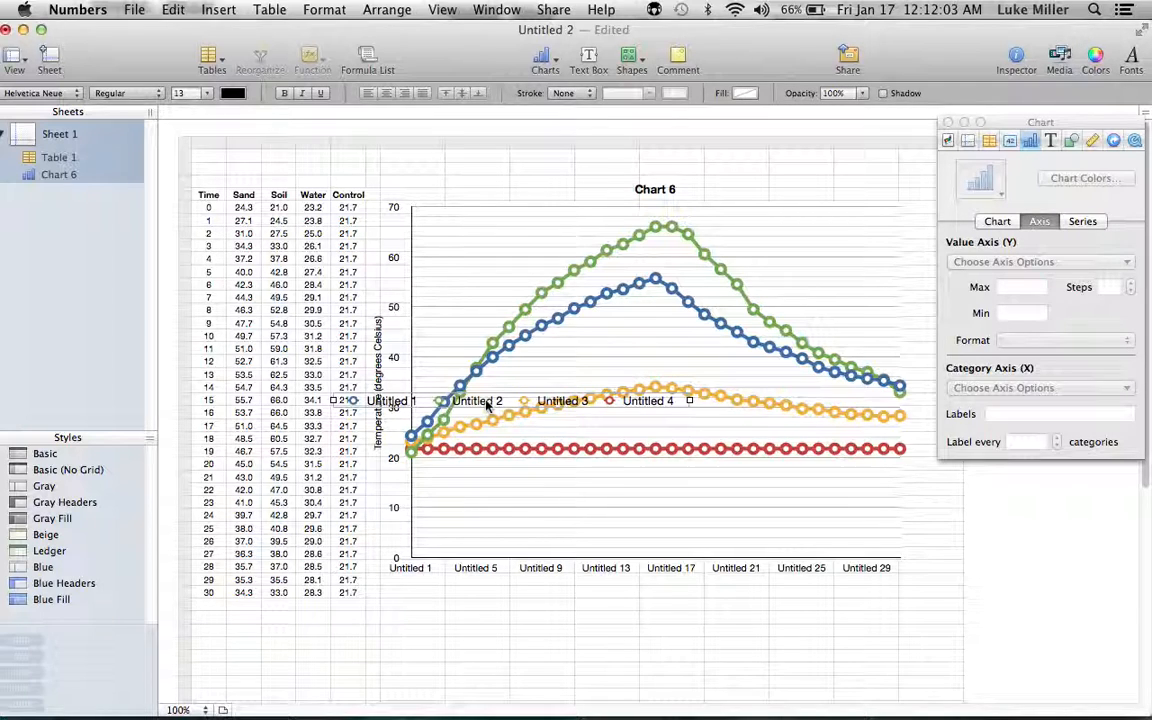
pyautogui.moveTo(487, 402); pyautogui.dragTo(622, 222)
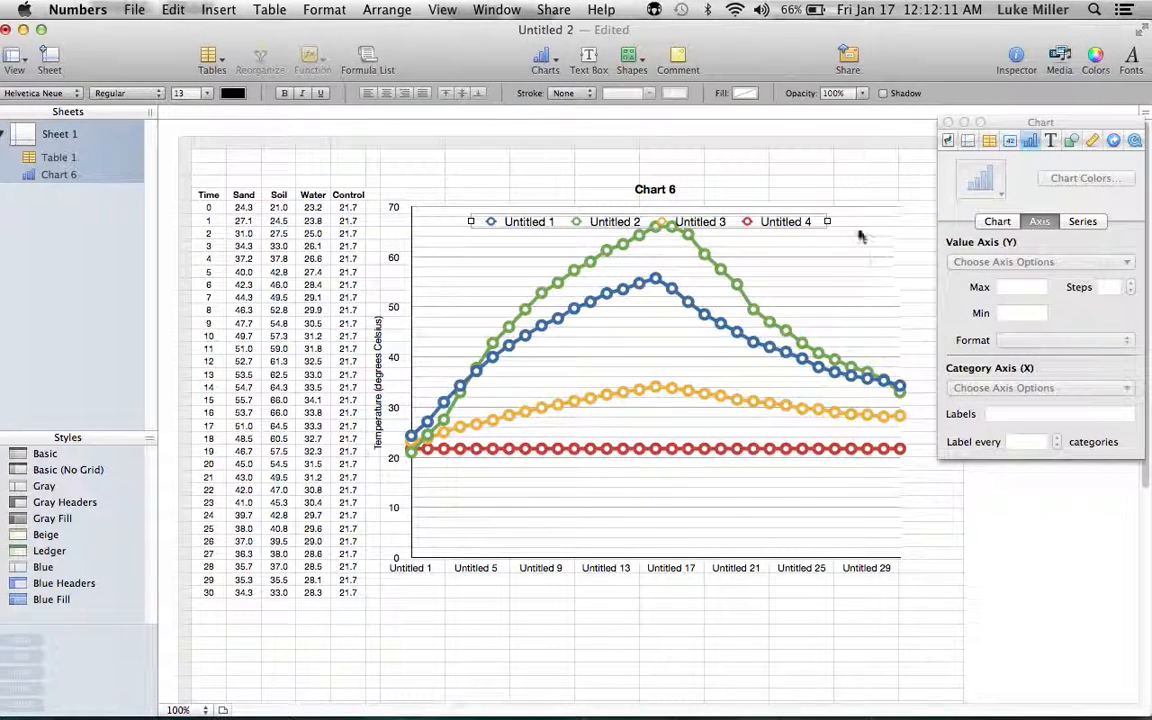
pyautogui.moveTo(827, 221); pyautogui.dragTo(850, 237)
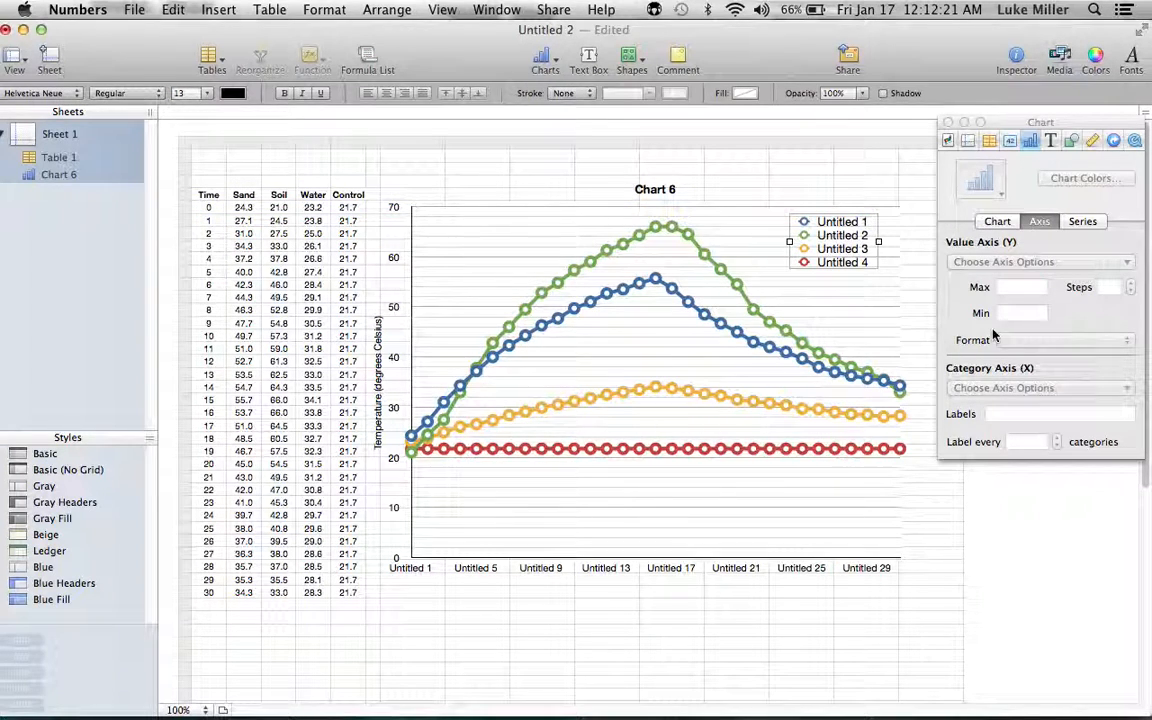
# - Show the category axis title, set it to "Time (min)", and turn on the category axis gridlines
pyautogui.click(838, 526)
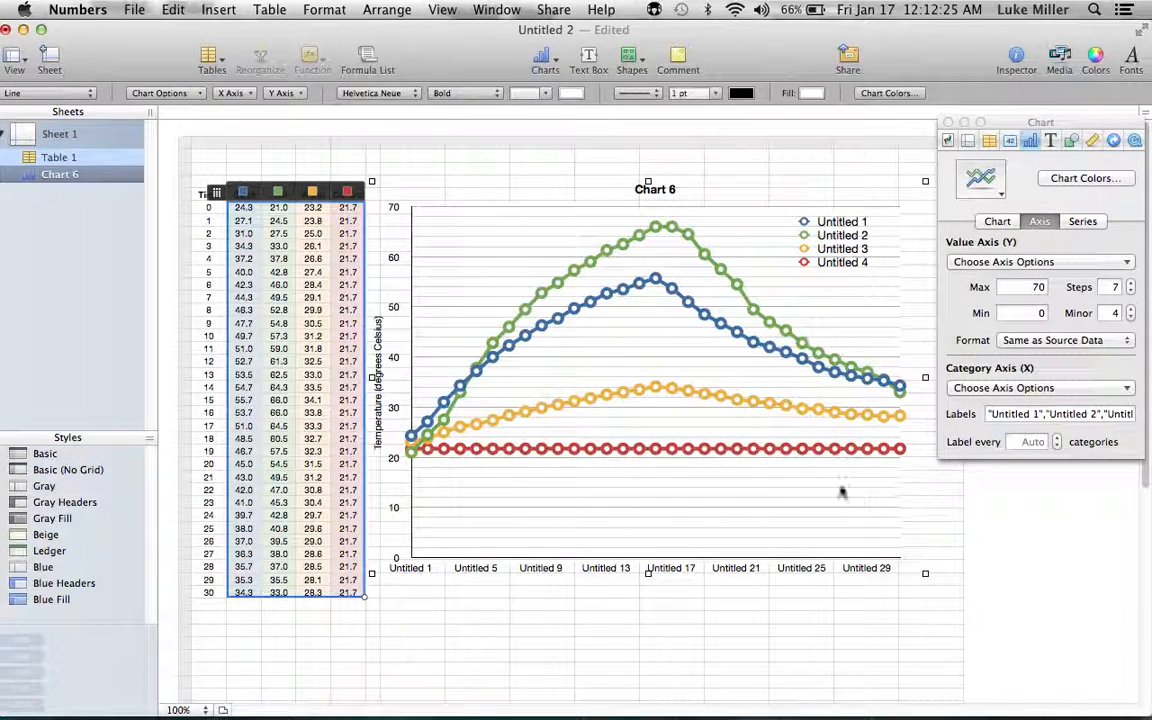
pyautogui.click(991, 390)
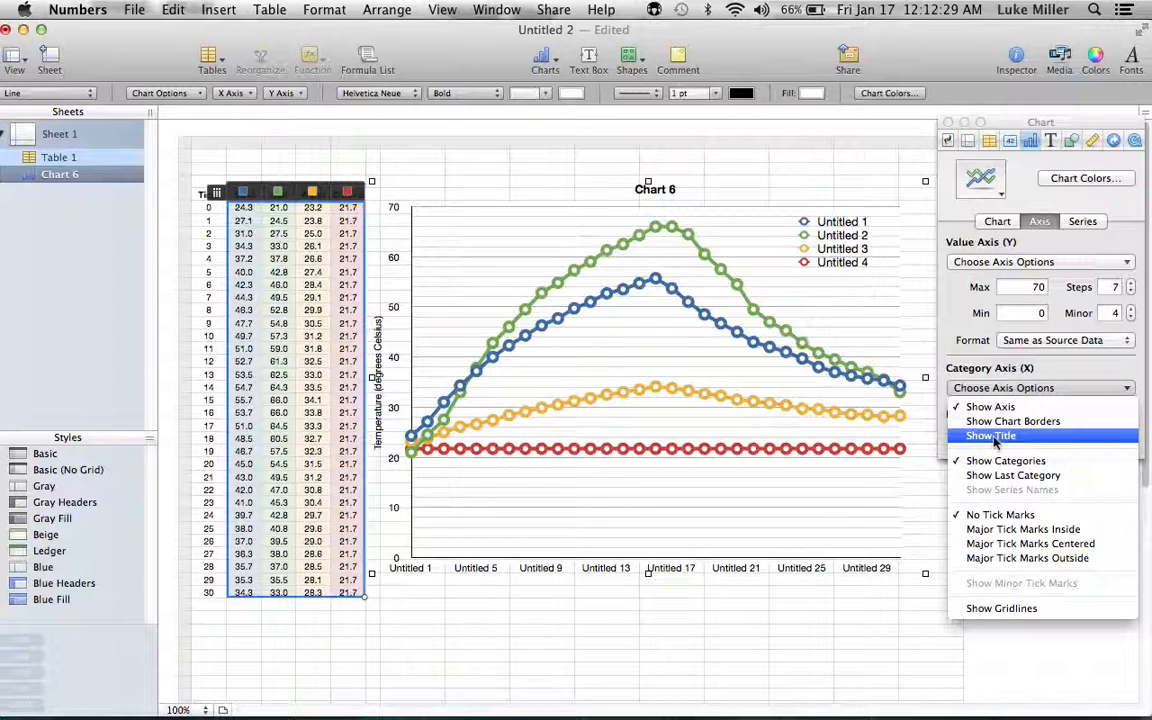
pyautogui.click(990, 436)
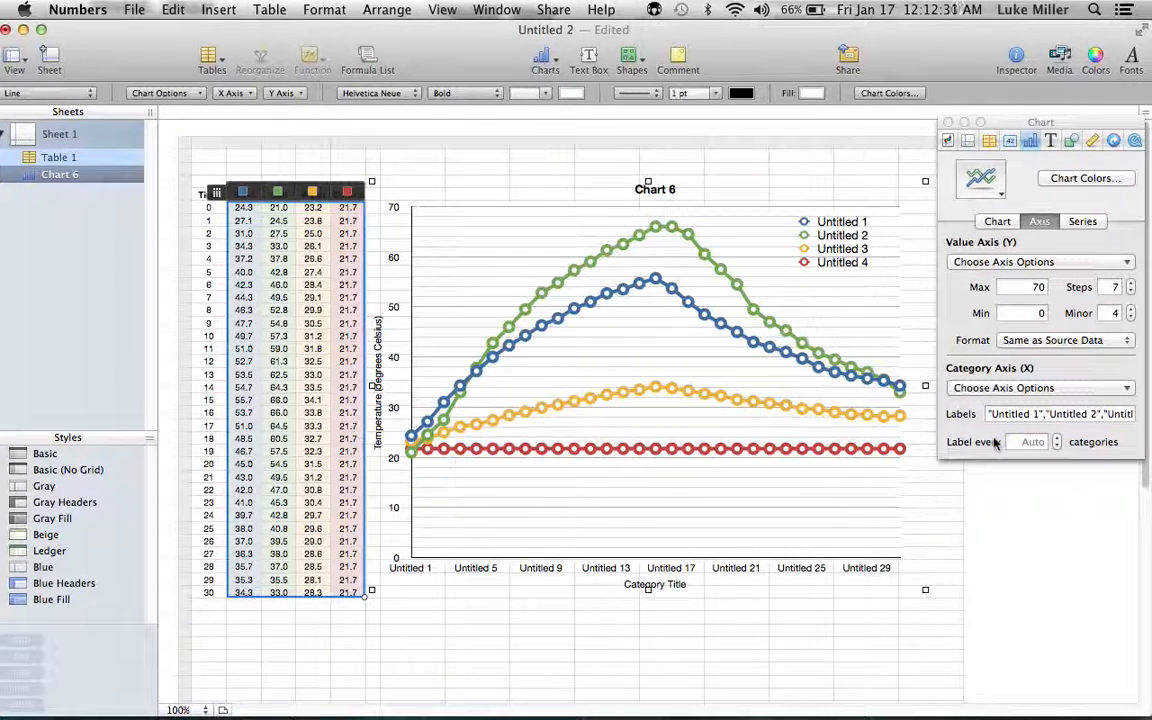
pyautogui.click(665, 585)
pyautogui.doubleClick(660, 586)
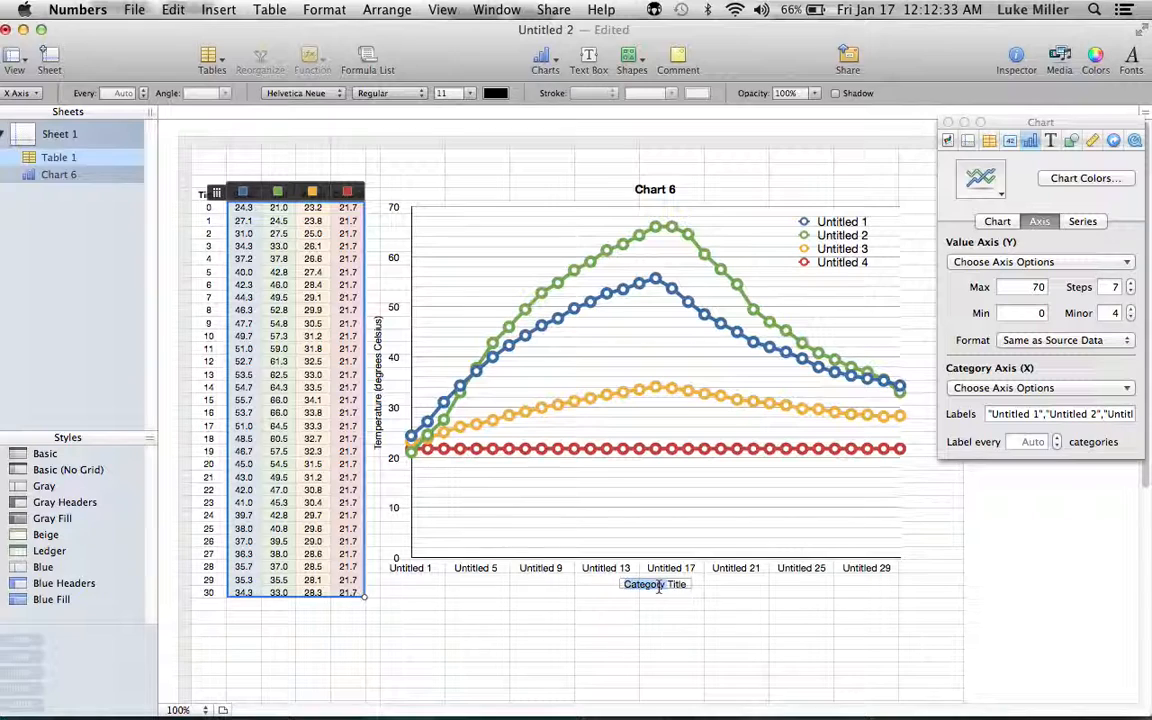
pyautogui.press('BackSpace')
pyautogui.write('Ti')
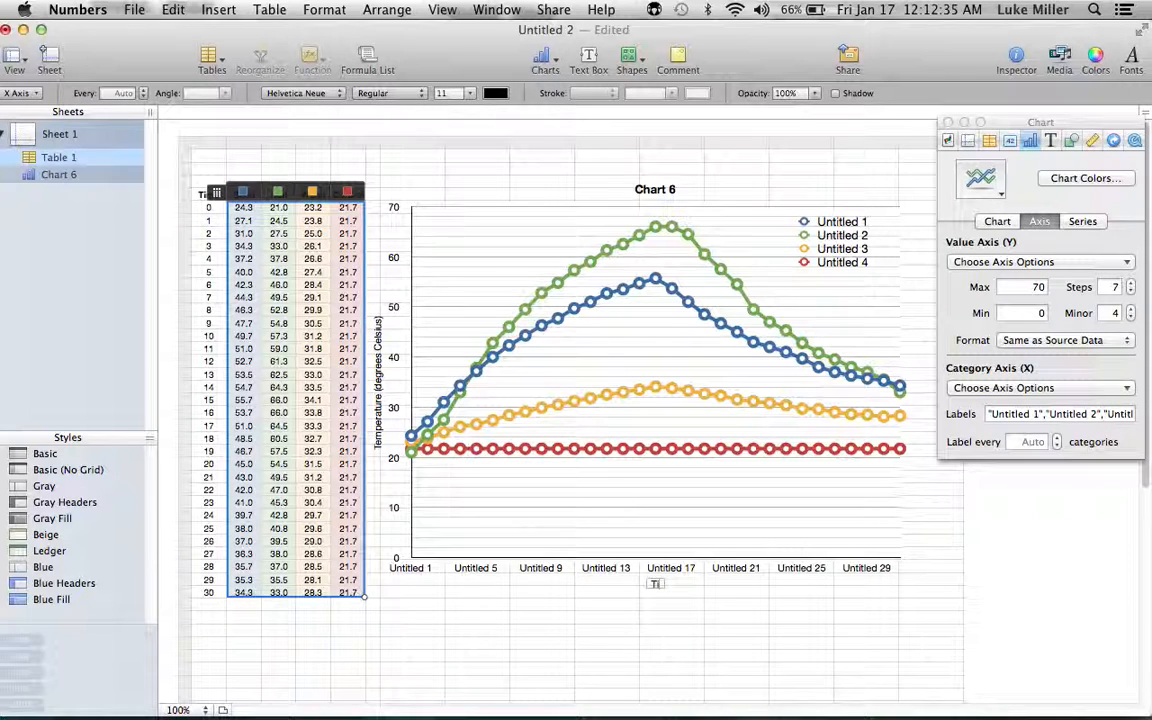
pyautogui.write('me (min)')
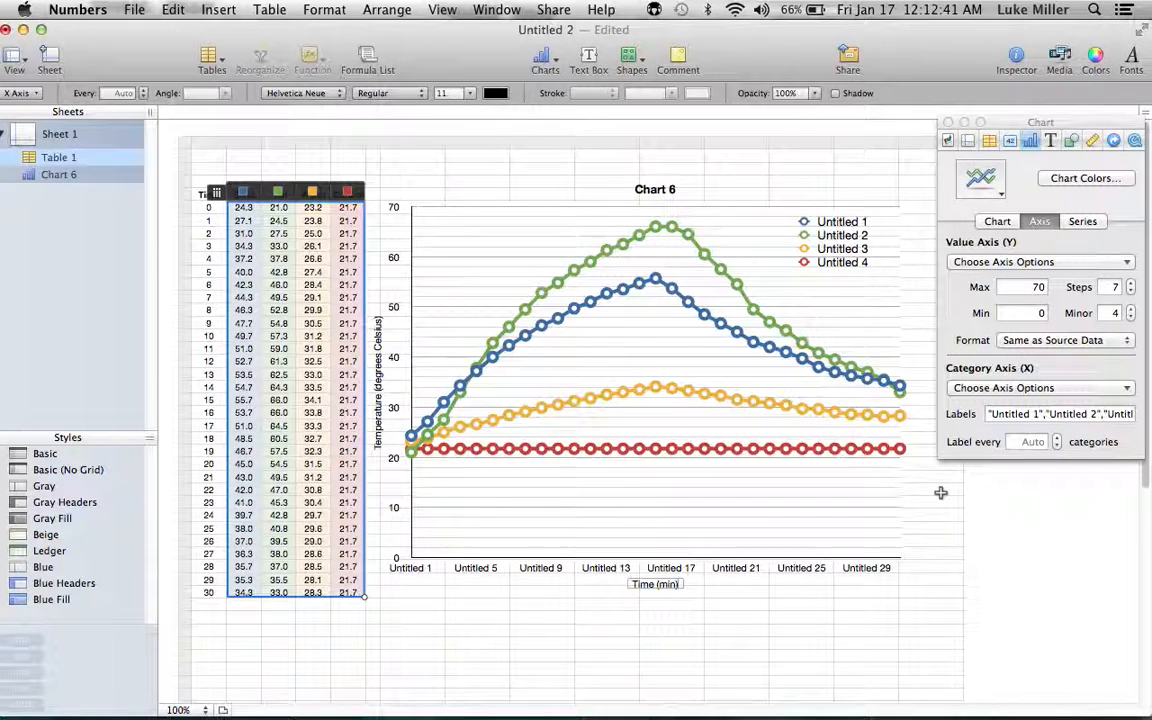
pyautogui.click(975, 388)
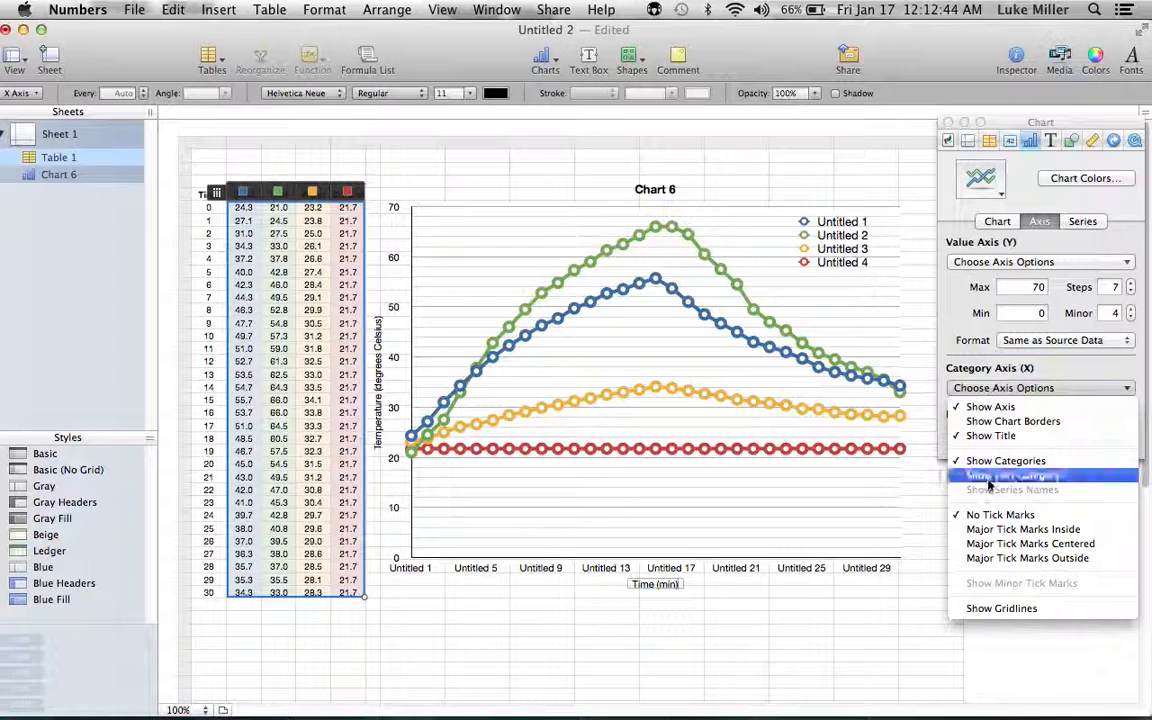
pyautogui.click(1001, 609)
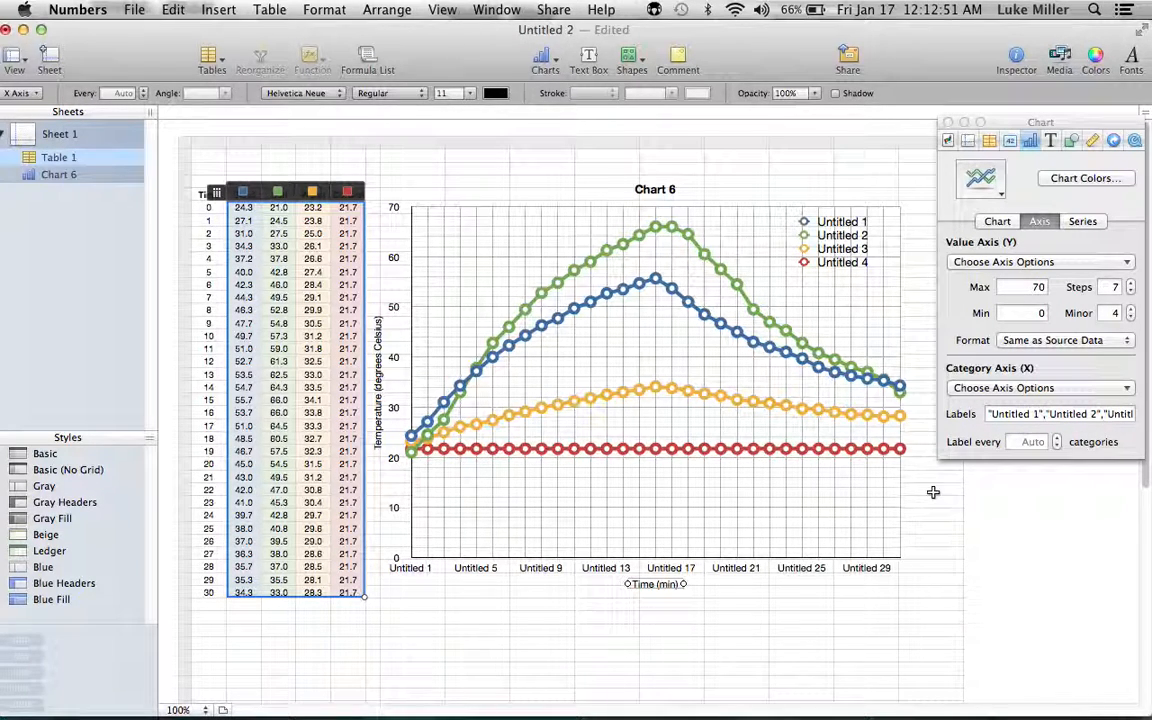
# - Replace the category axis labels with the Time column values in Table 1, cells B6:B36
pyautogui.click(1008, 415)
pyautogui.tripleClick(1006, 417)
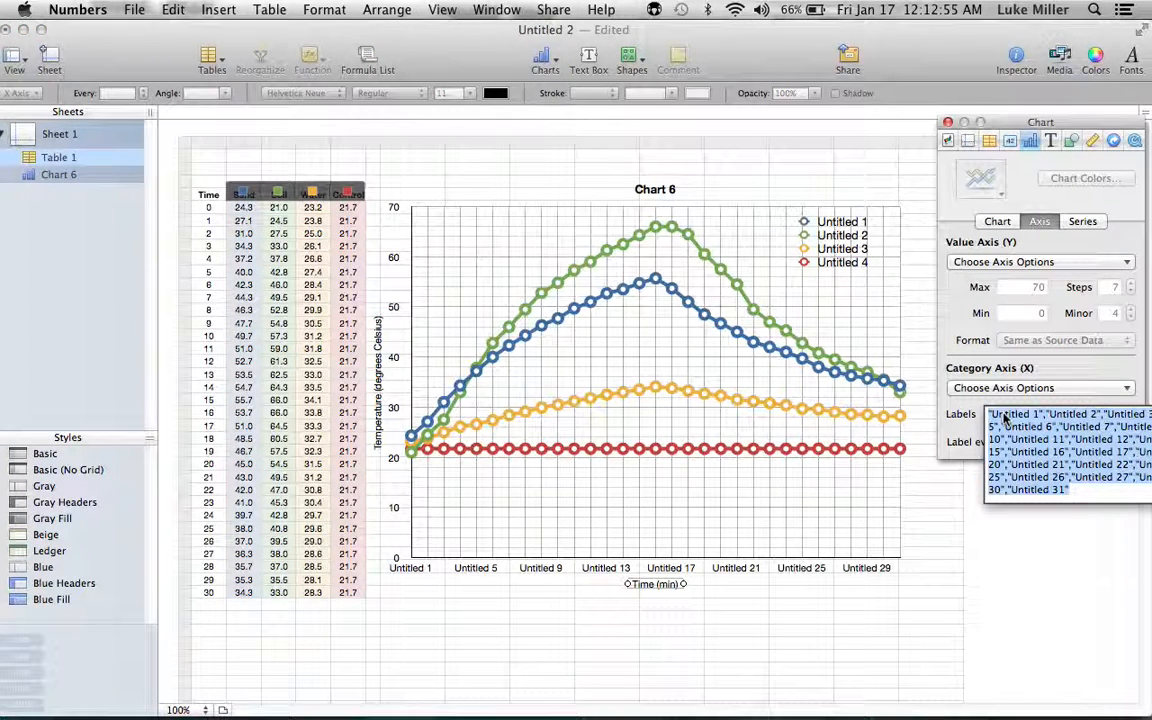
pyautogui.press('BackSpace')
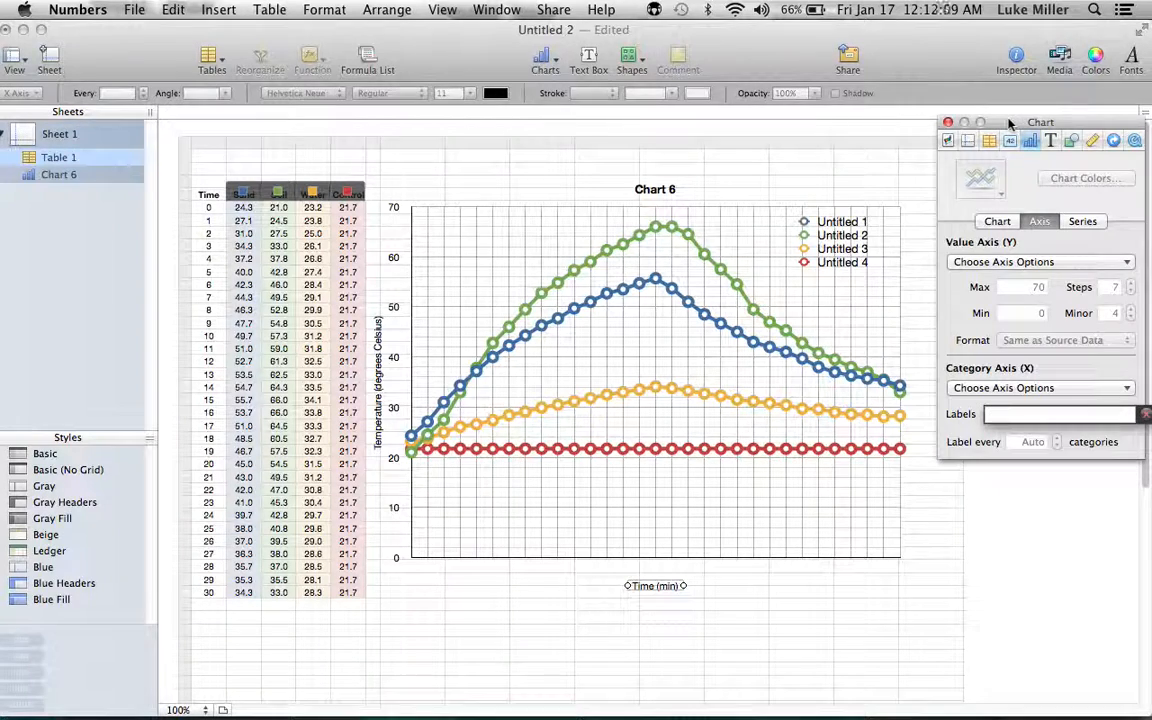
pyautogui.moveTo(1010, 121); pyautogui.dragTo(856, 101)
pyautogui.click(838, 398)
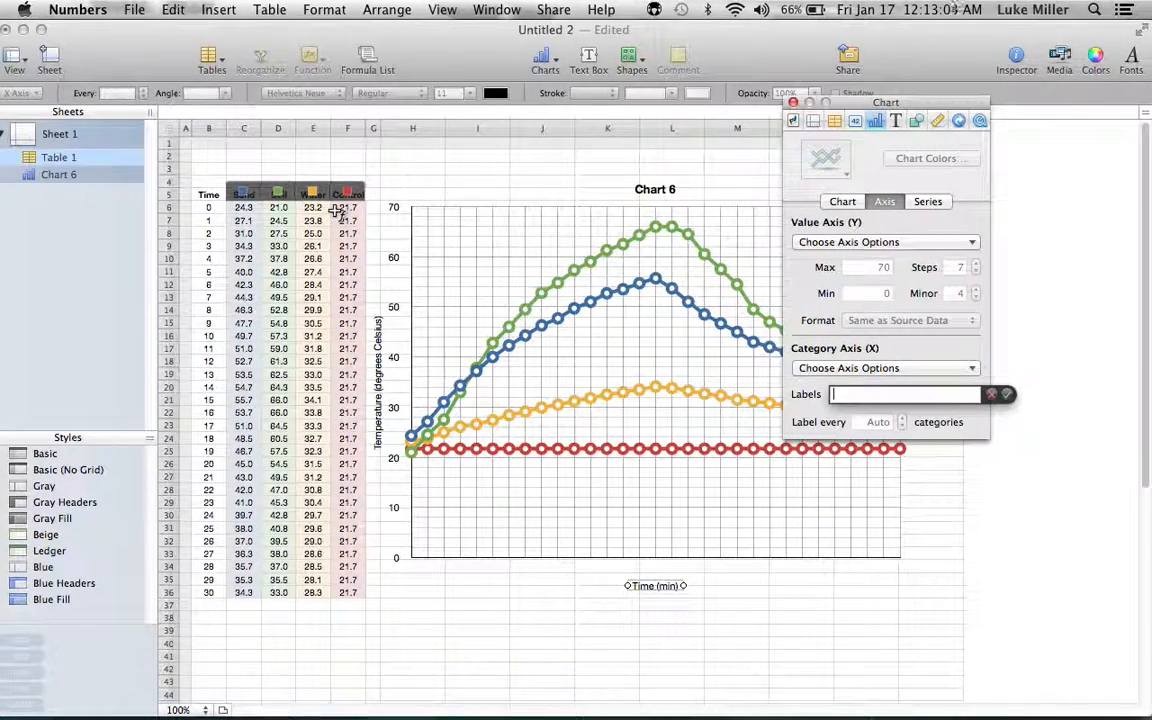
pyautogui.moveTo(210, 208); pyautogui.dragTo(210, 233)
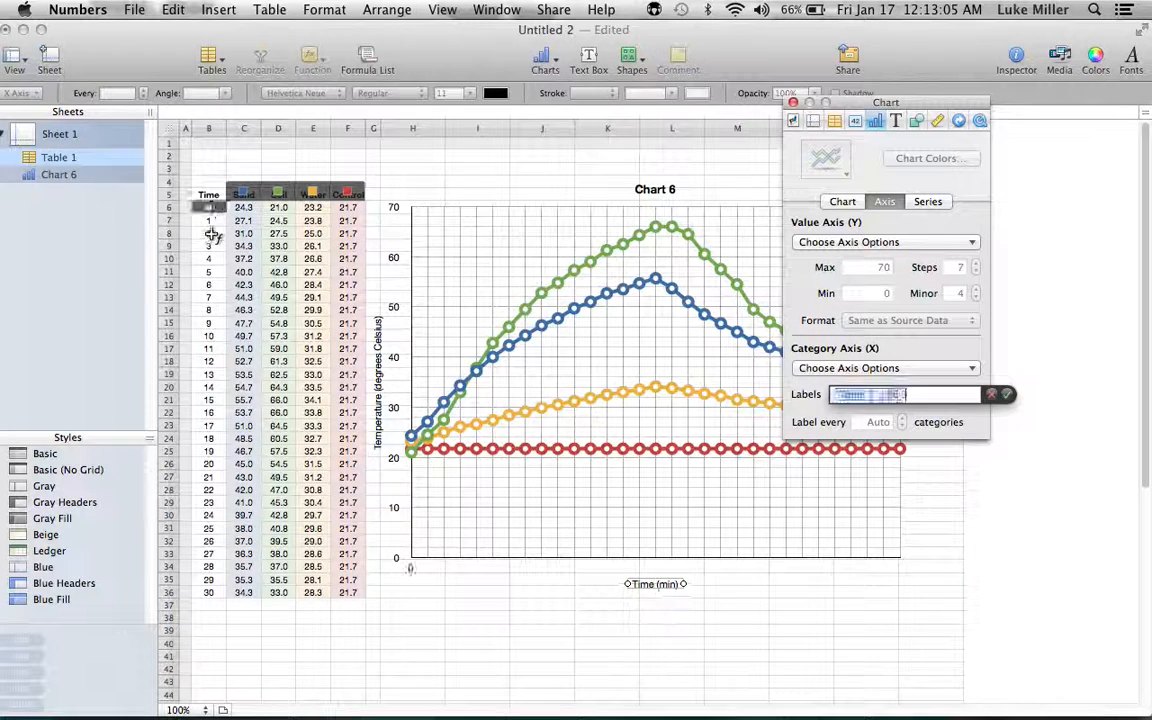
pyautogui.moveTo(212, 415); pyautogui.dragTo(213, 598)
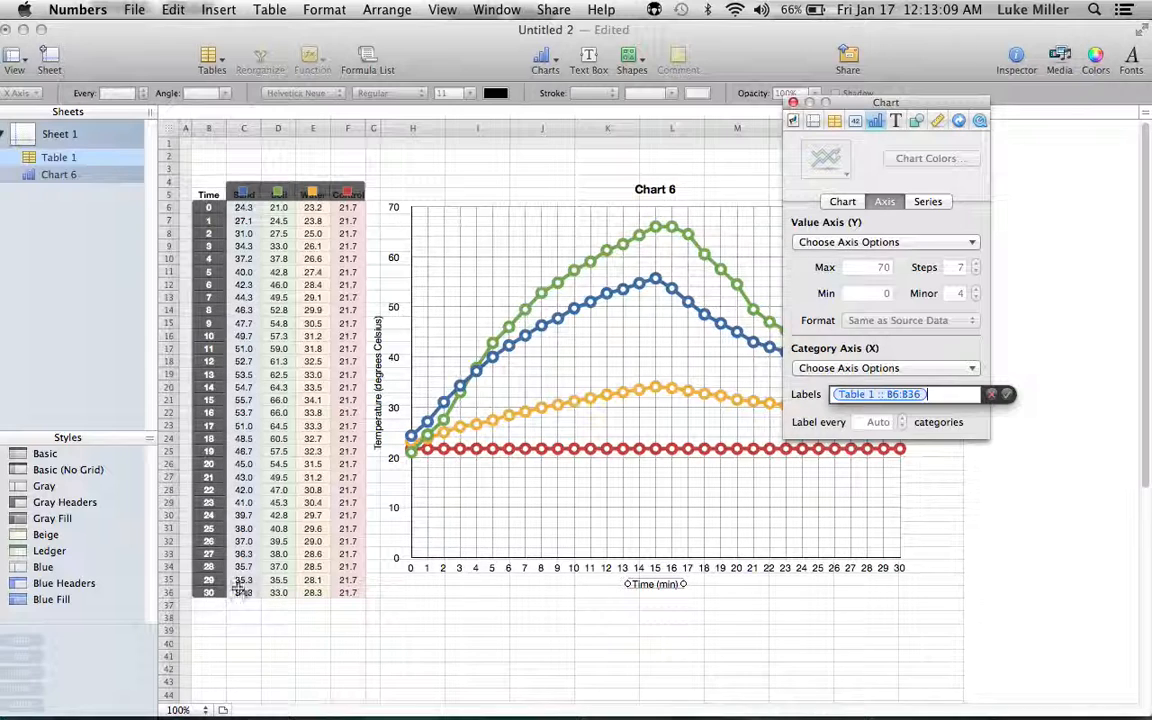
pyautogui.click(1007, 394)
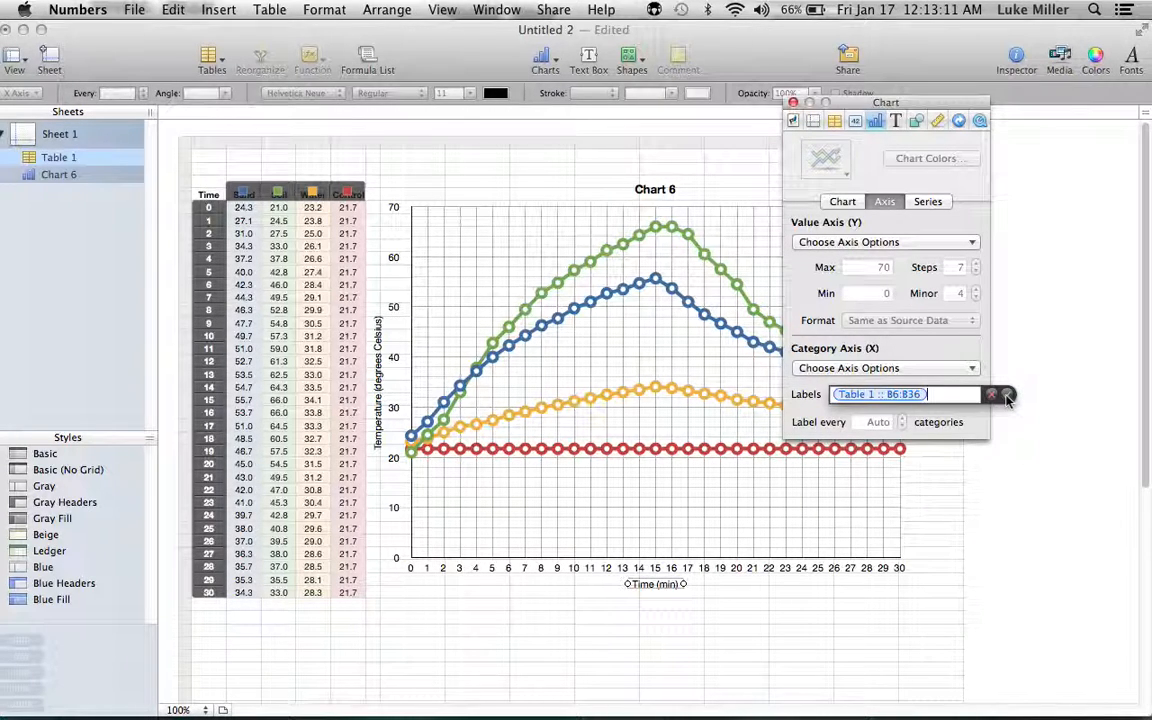
pyautogui.click(1007, 396)
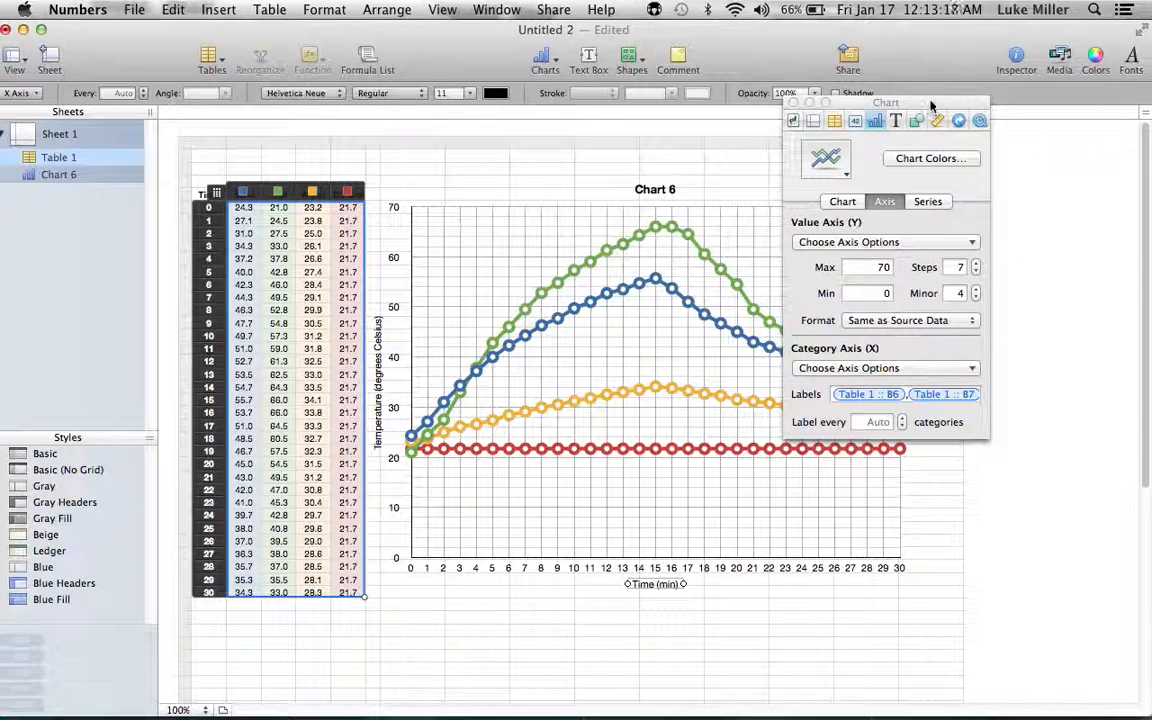
pyautogui.moveTo(930, 105); pyautogui.dragTo(1058, 146)
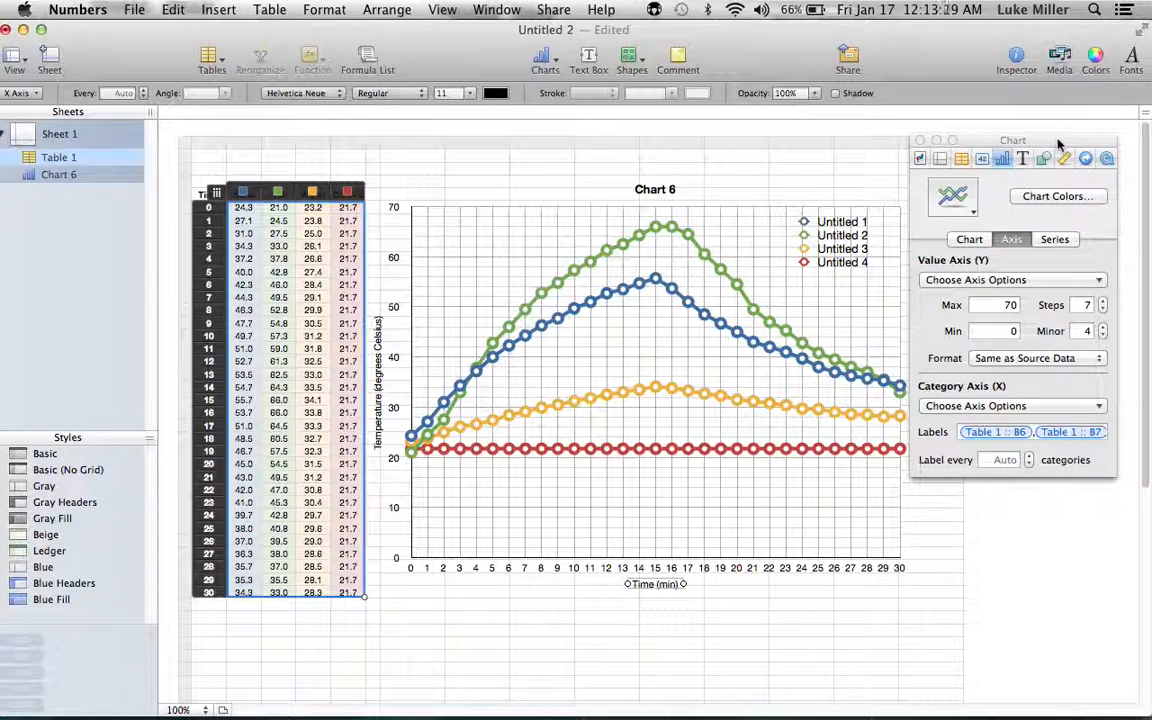
# - Change the chart title to "Time Affecting Temperature - Light On & Off"
pyautogui.doubleClick(655, 190)
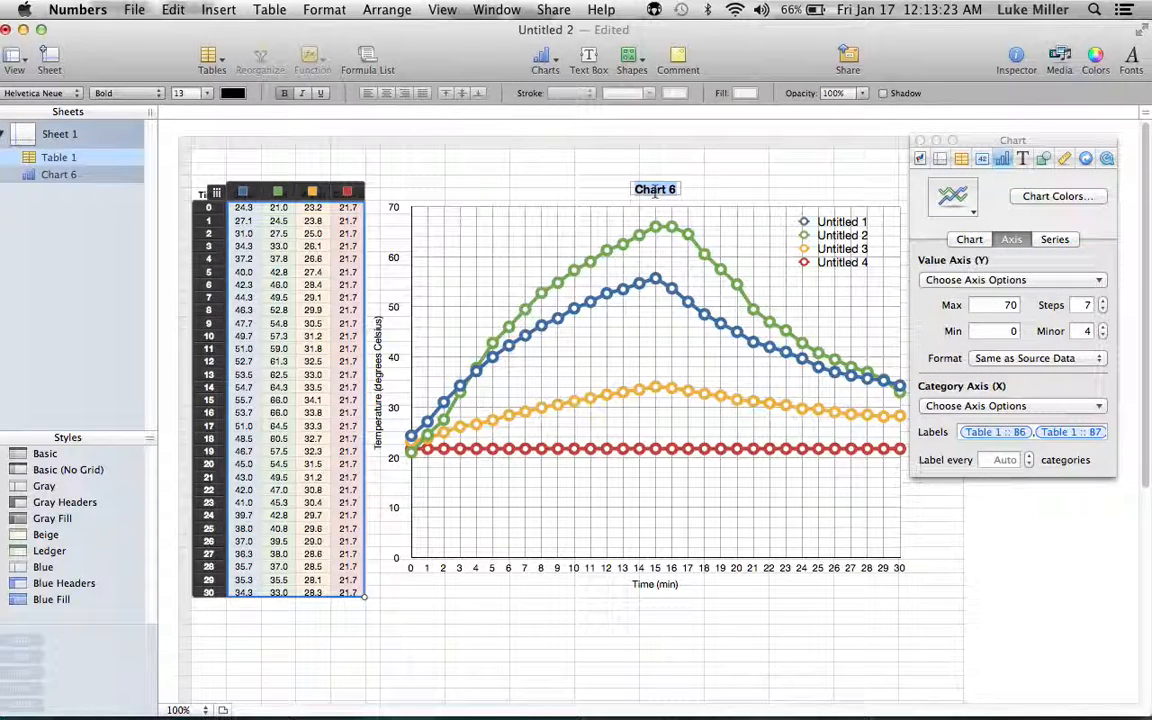
pyautogui.write('T')
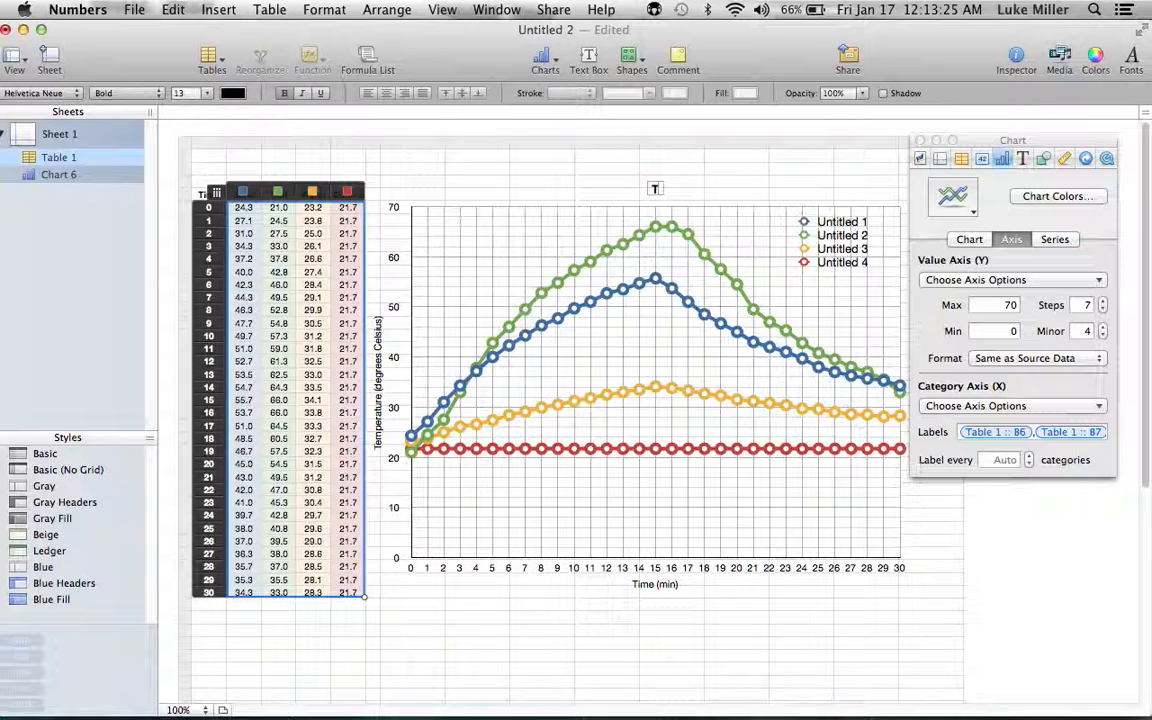
pyautogui.write('ime Affec')
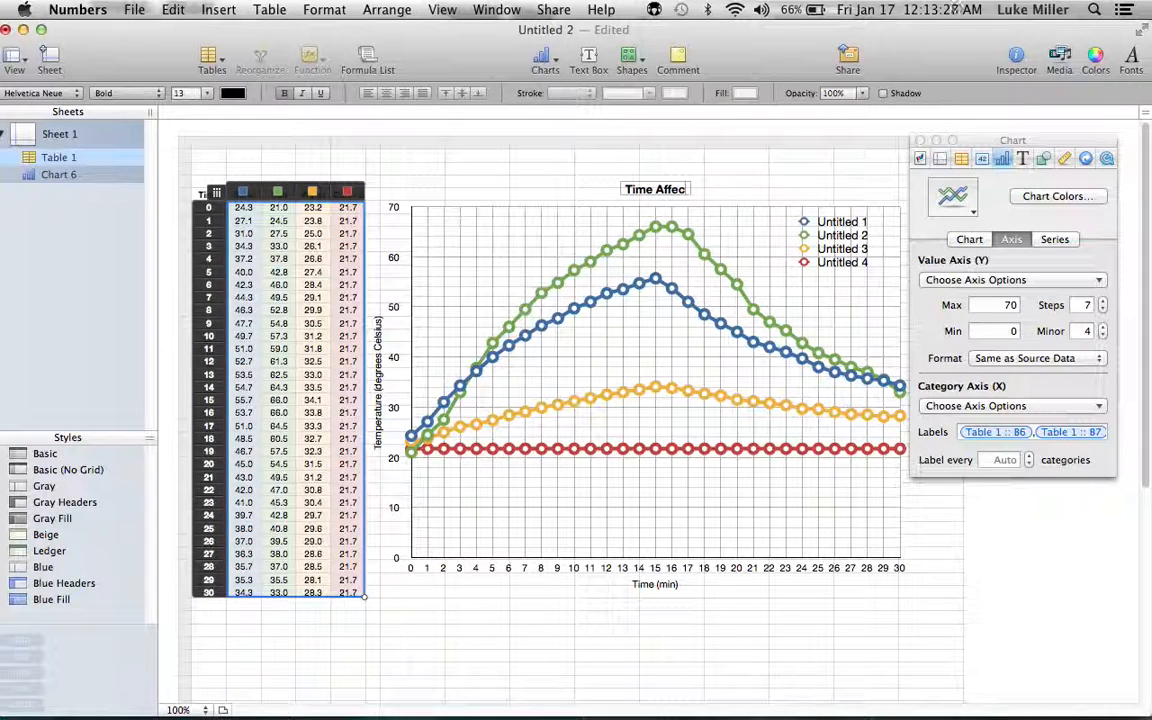
pyautogui.write('ting Tempe')
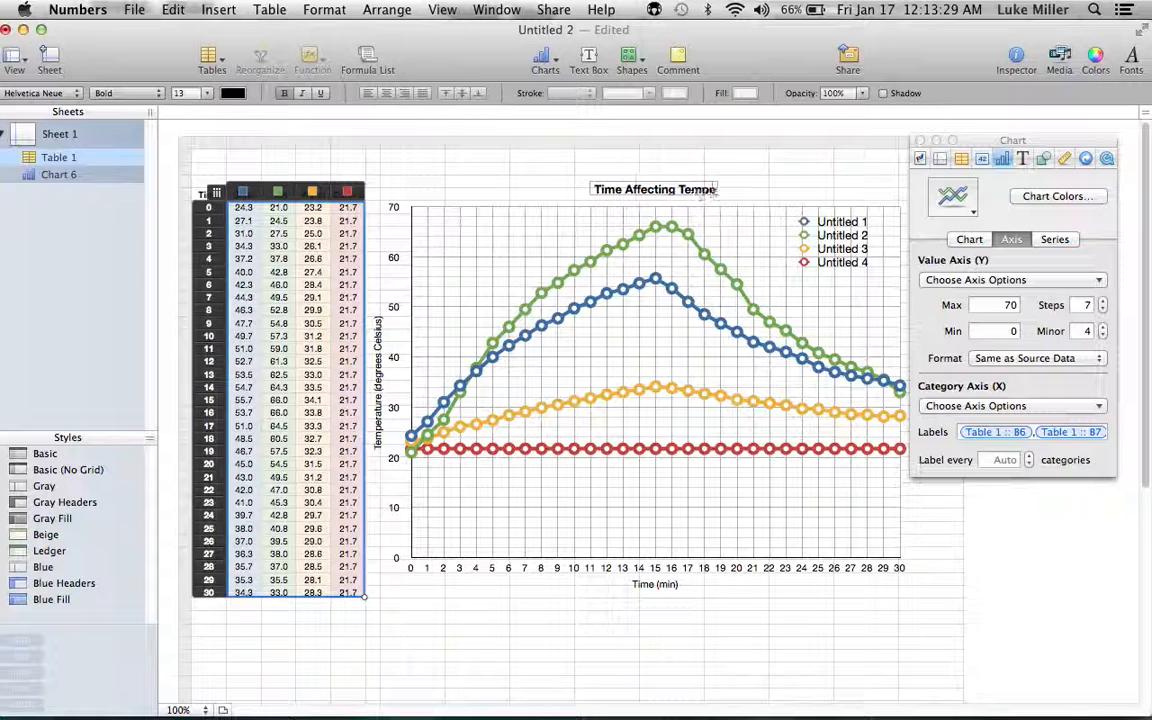
pyautogui.write('rature')
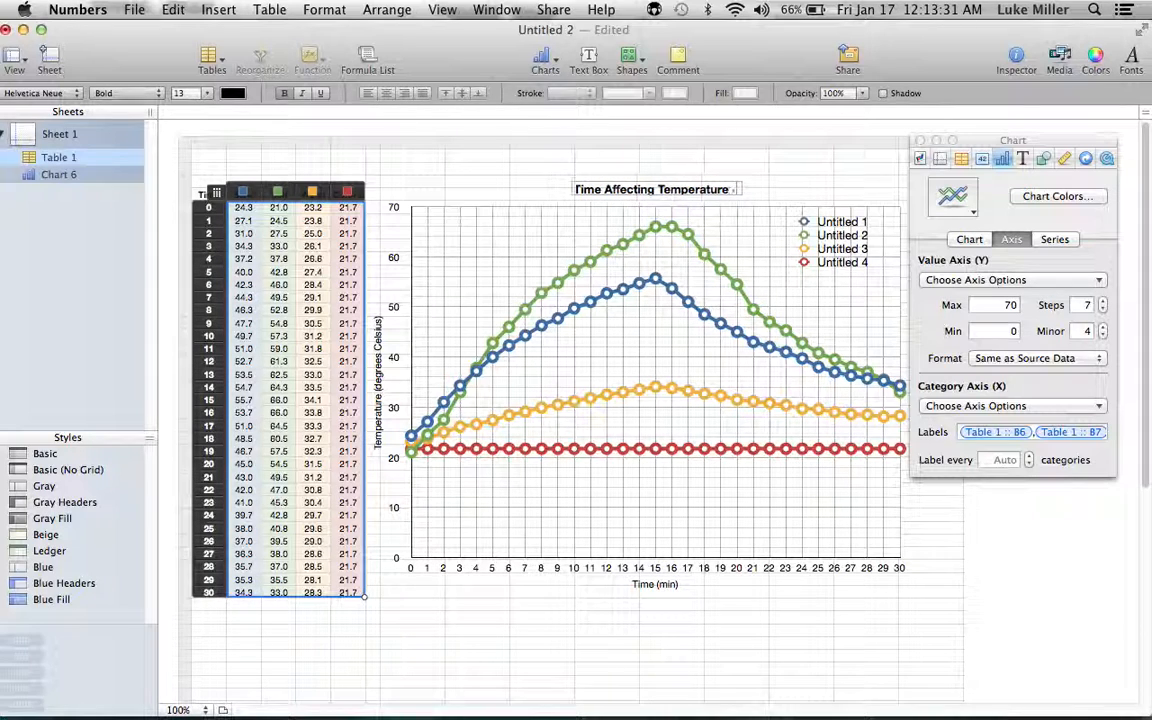
pyautogui.write(' - Light On &')
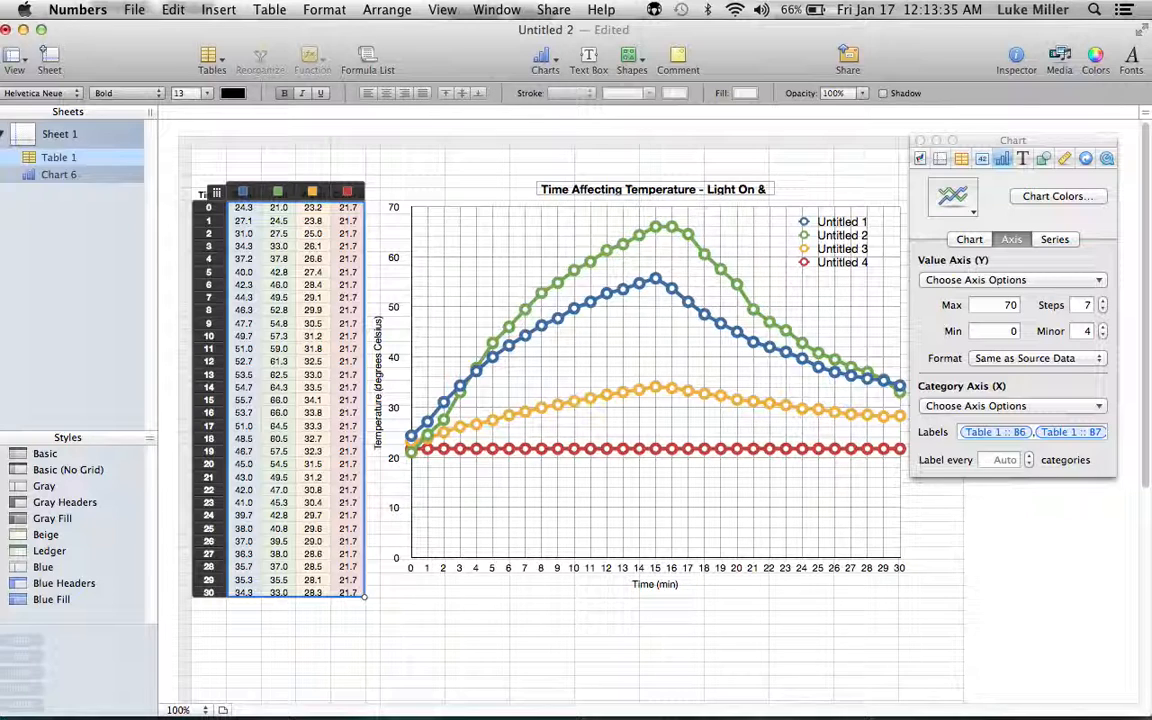
pyautogui.write(' Off')
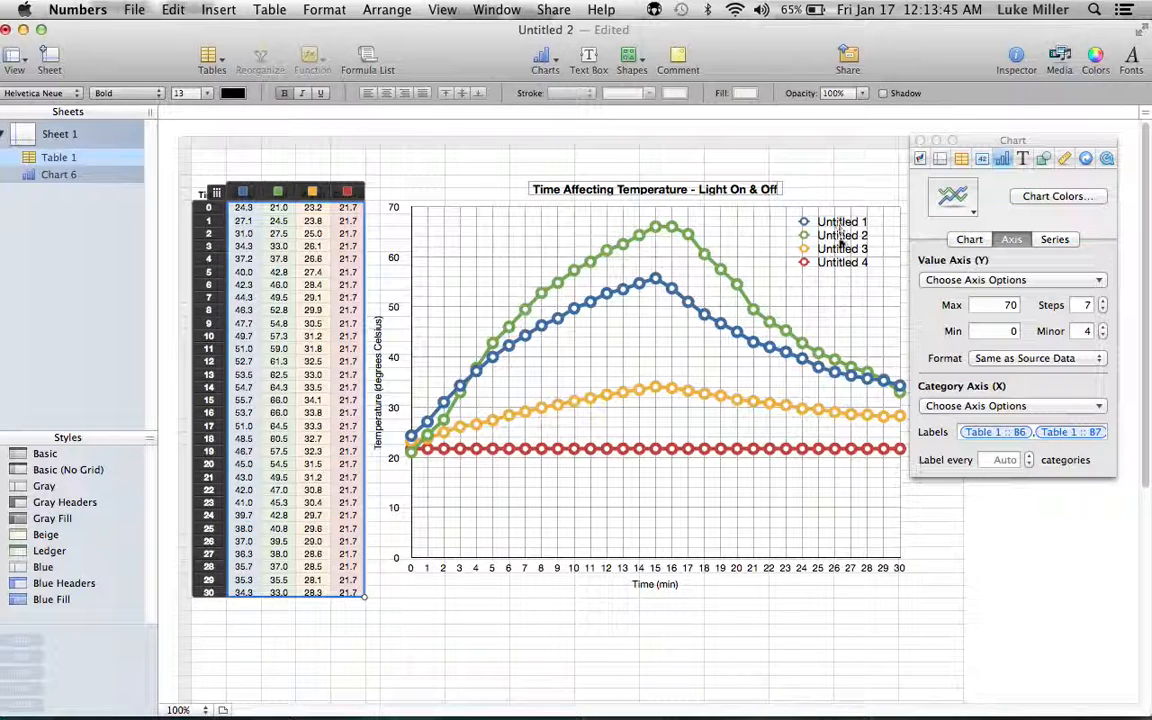
pyautogui.click(758, 262)
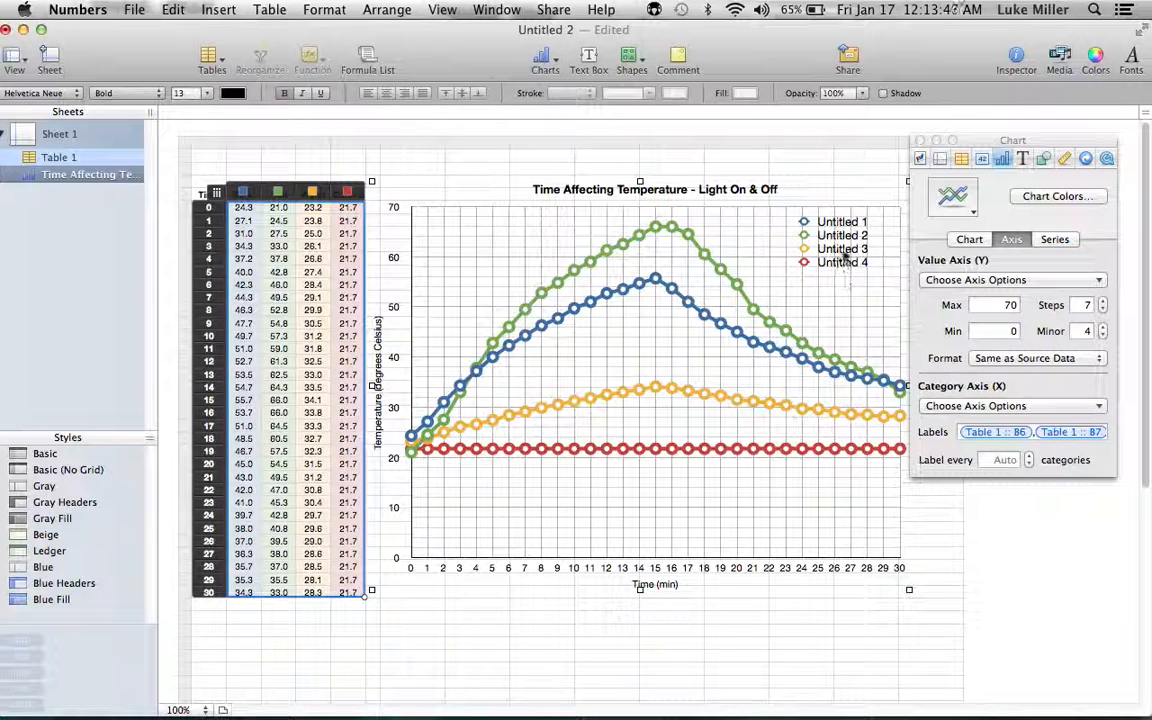
# - Replace the red series' label with a reference to the Control header in cell F5 of Table 1
pyautogui.click(1066, 243)
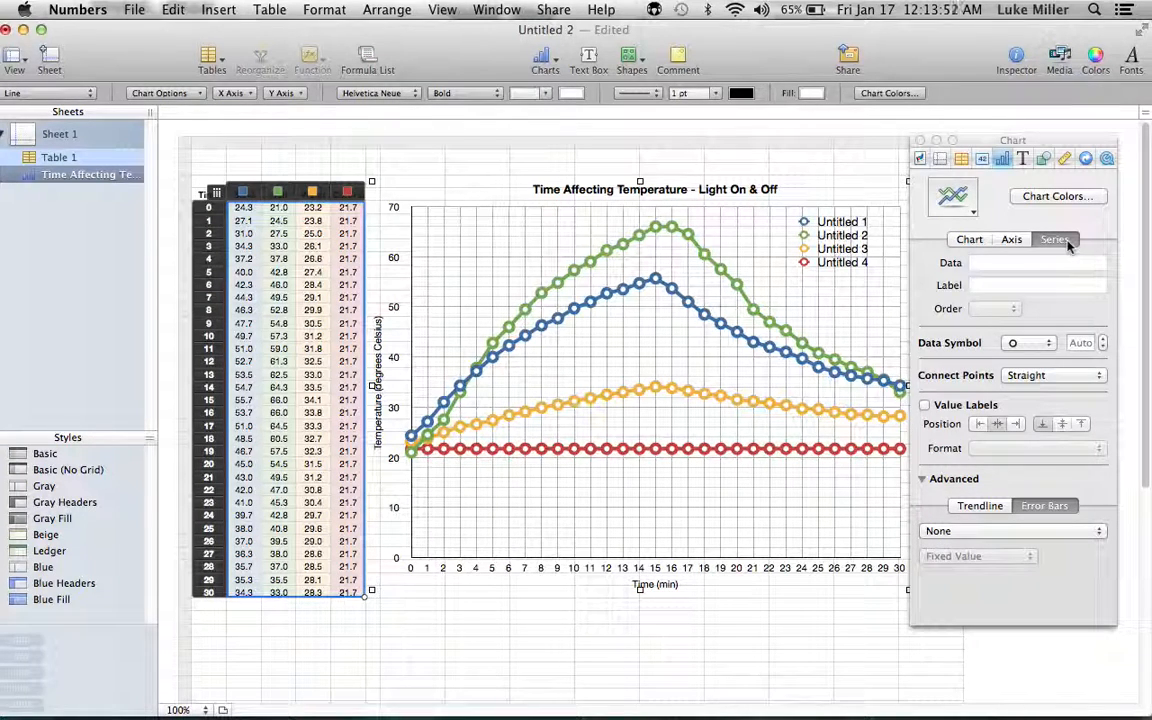
pyautogui.click(655, 450)
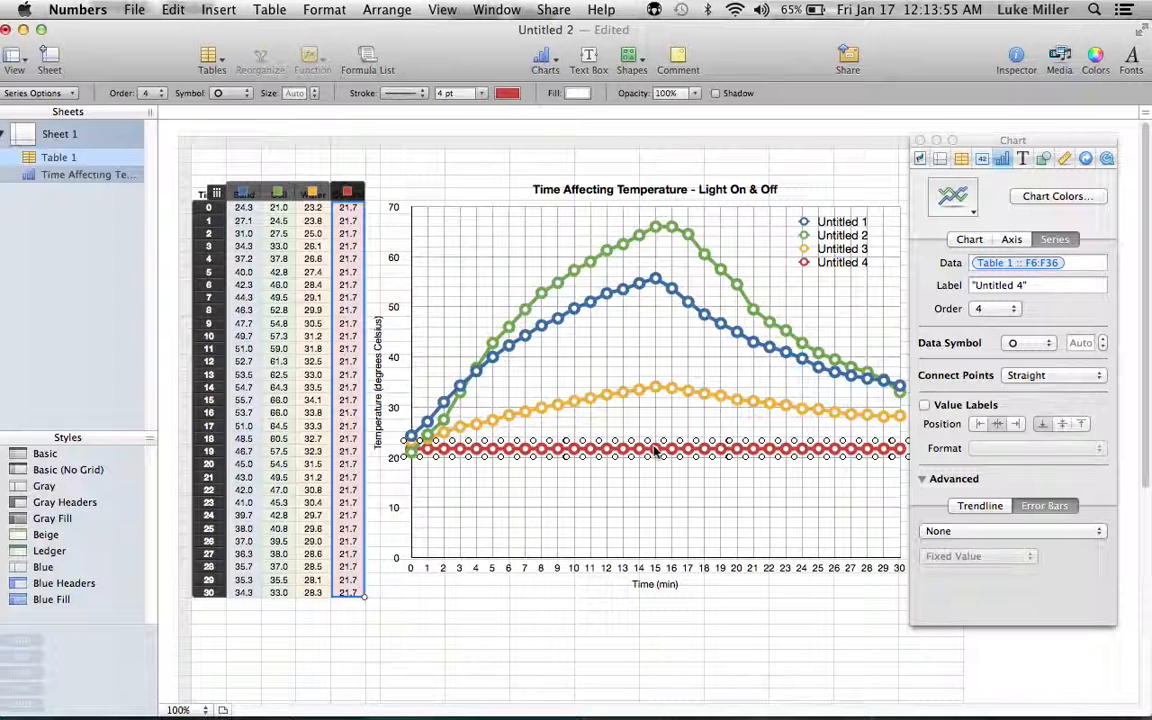
pyautogui.click(989, 287)
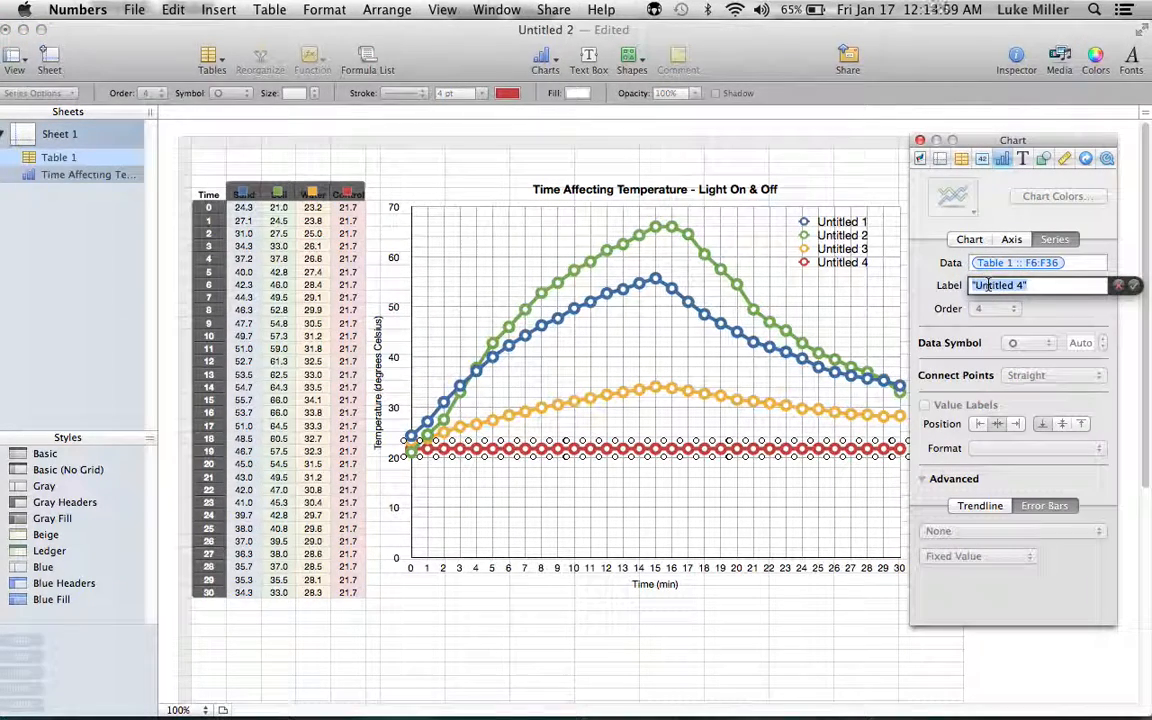
pyautogui.press('BackSpace')
pyautogui.press('Return')
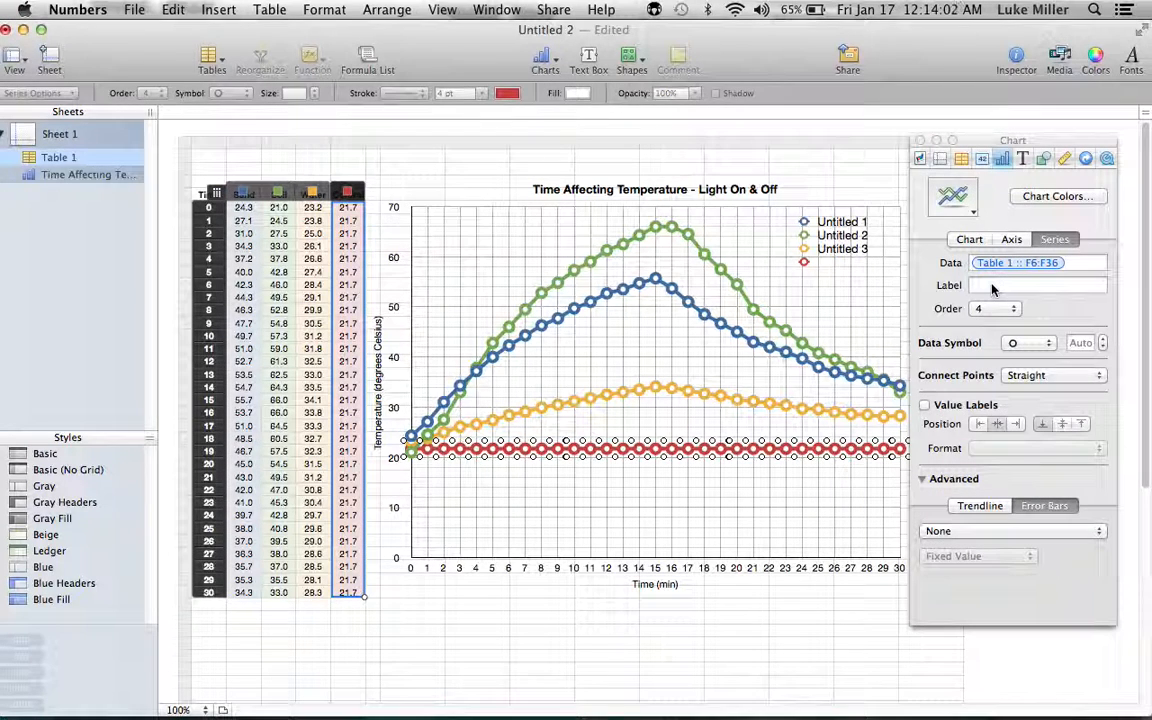
pyautogui.click(988, 287)
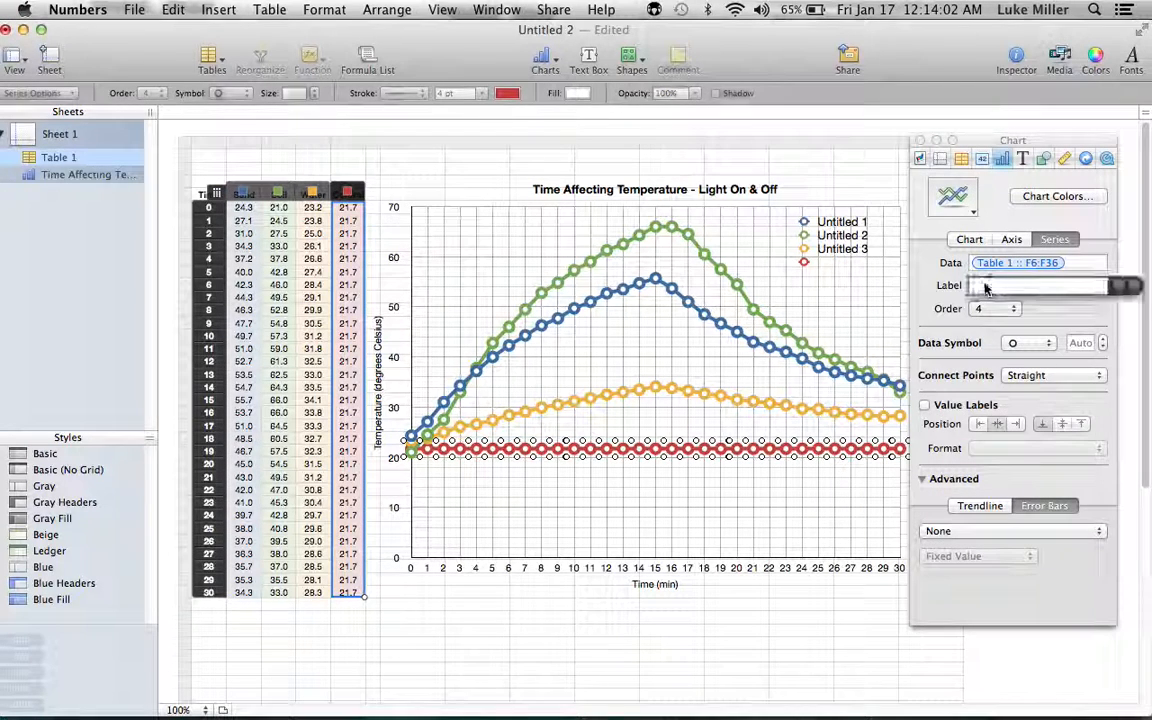
pyautogui.click(357, 199)
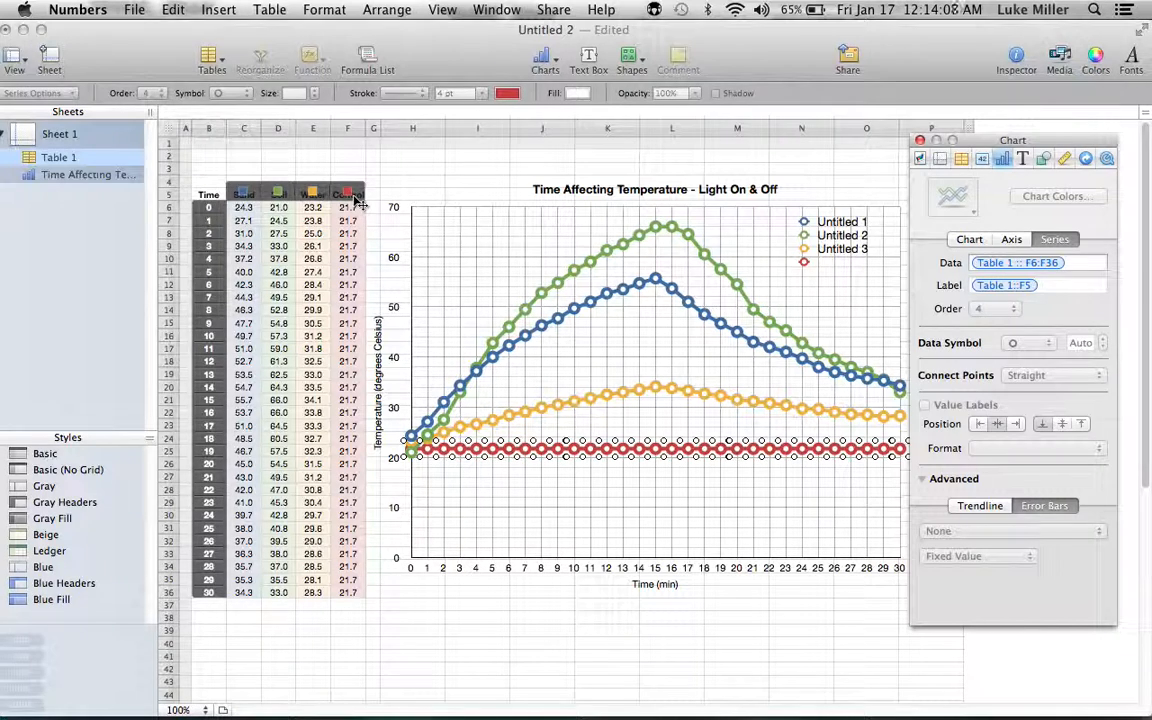
pyautogui.press('Return')
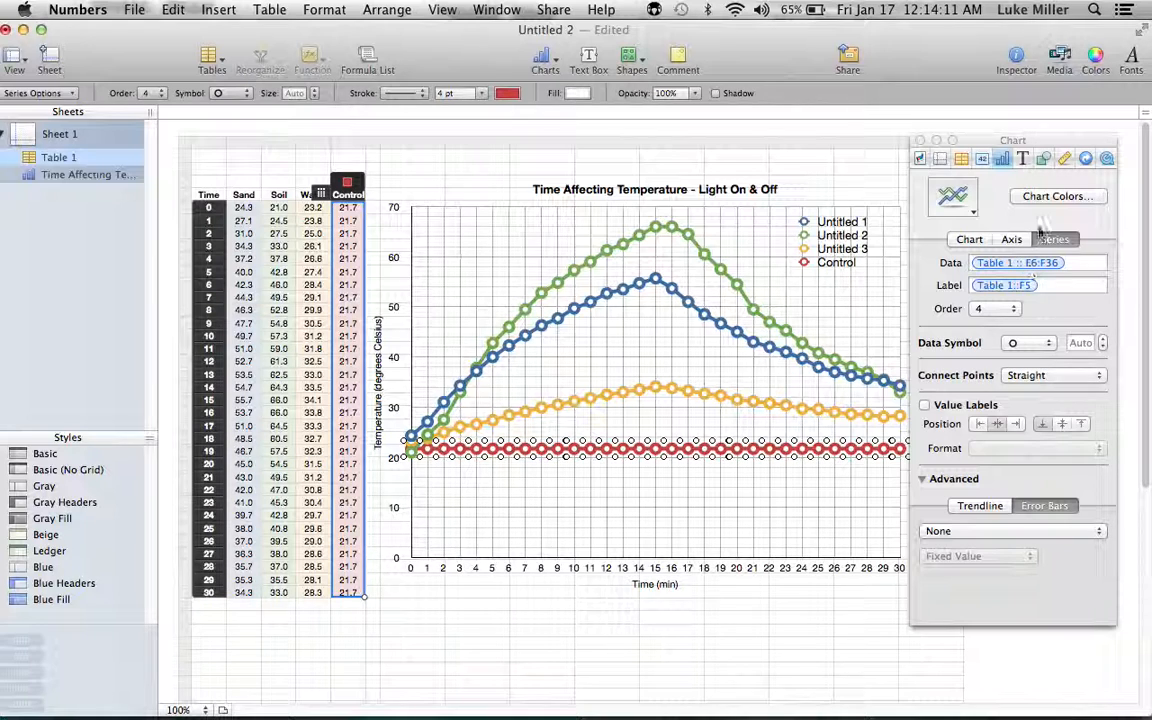
# - Replace the orange series' label with a reference to the Water header in cell E5 of Table 1
pyautogui.click(716, 398)
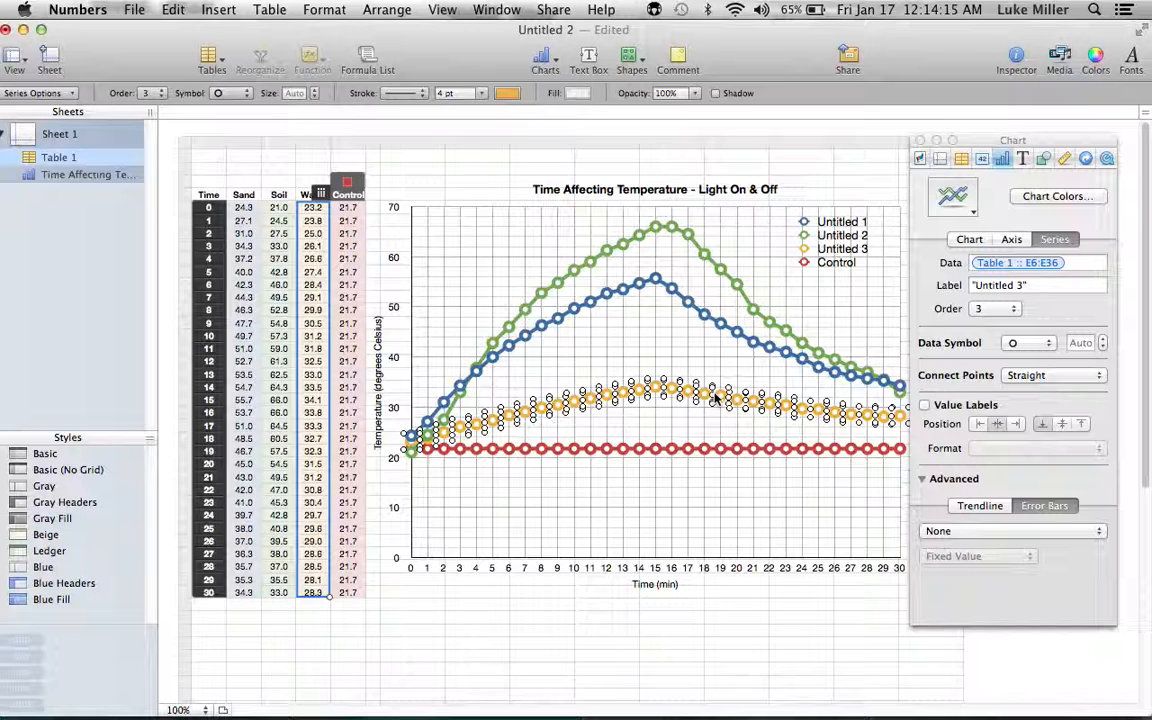
pyautogui.click(1014, 285)
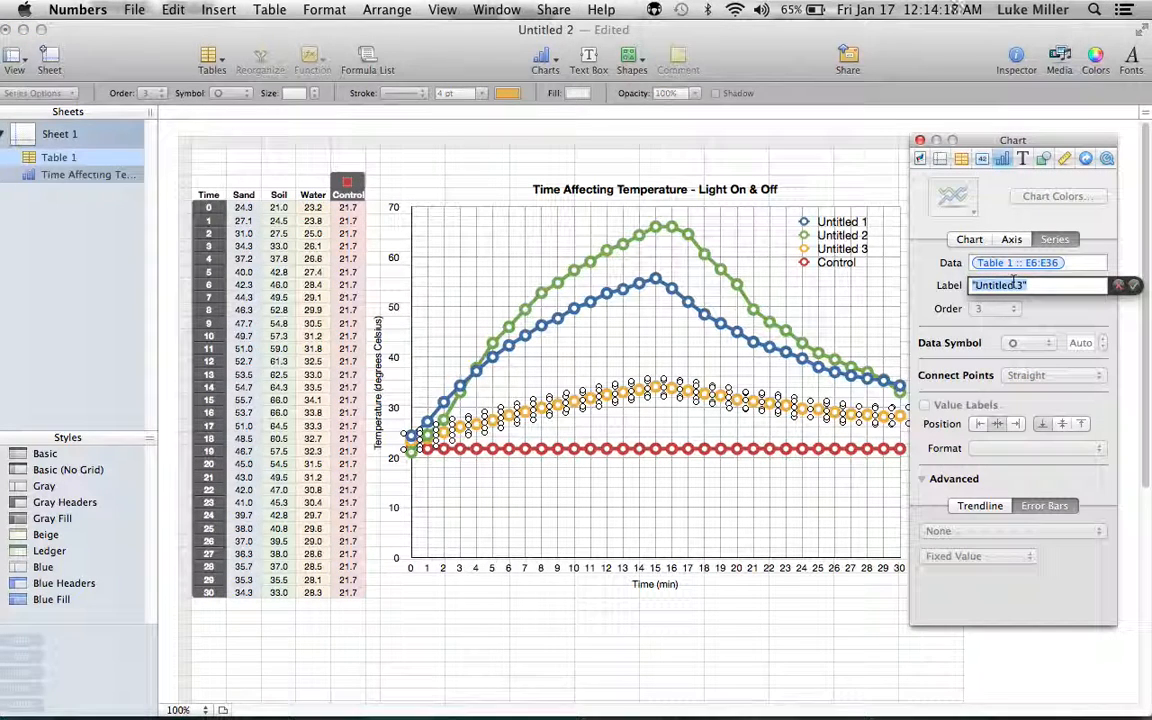
pyautogui.press('BackSpace')
pyautogui.press('Return')
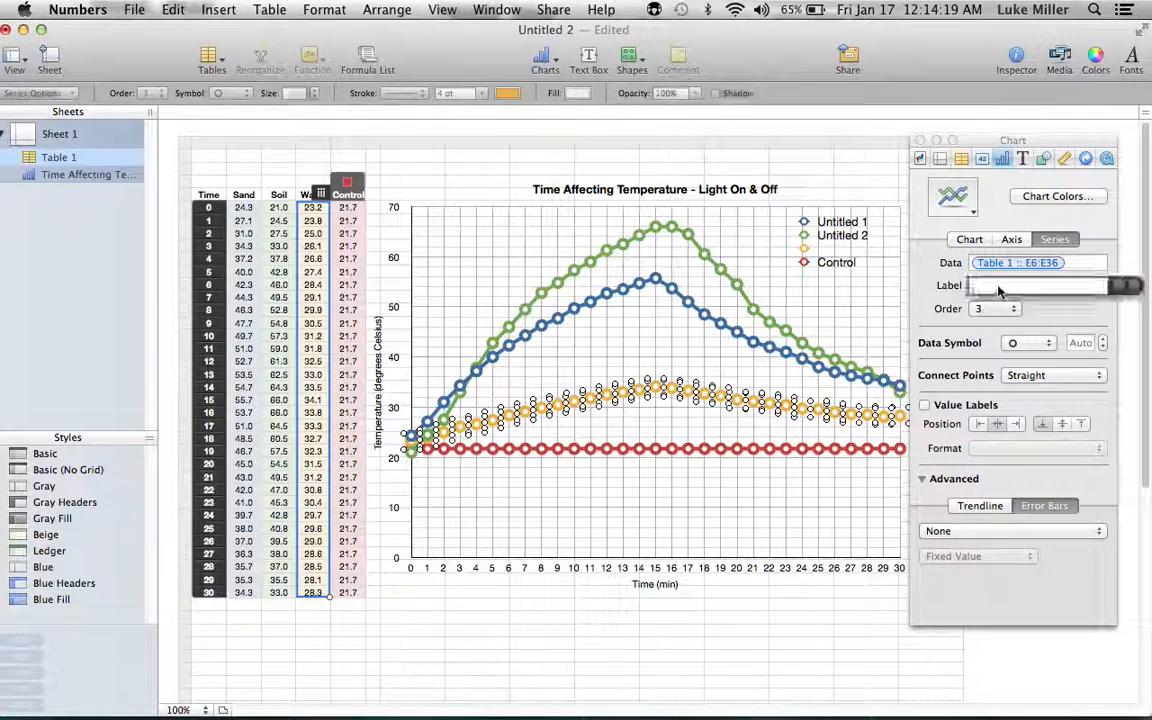
pyautogui.click(1000, 290)
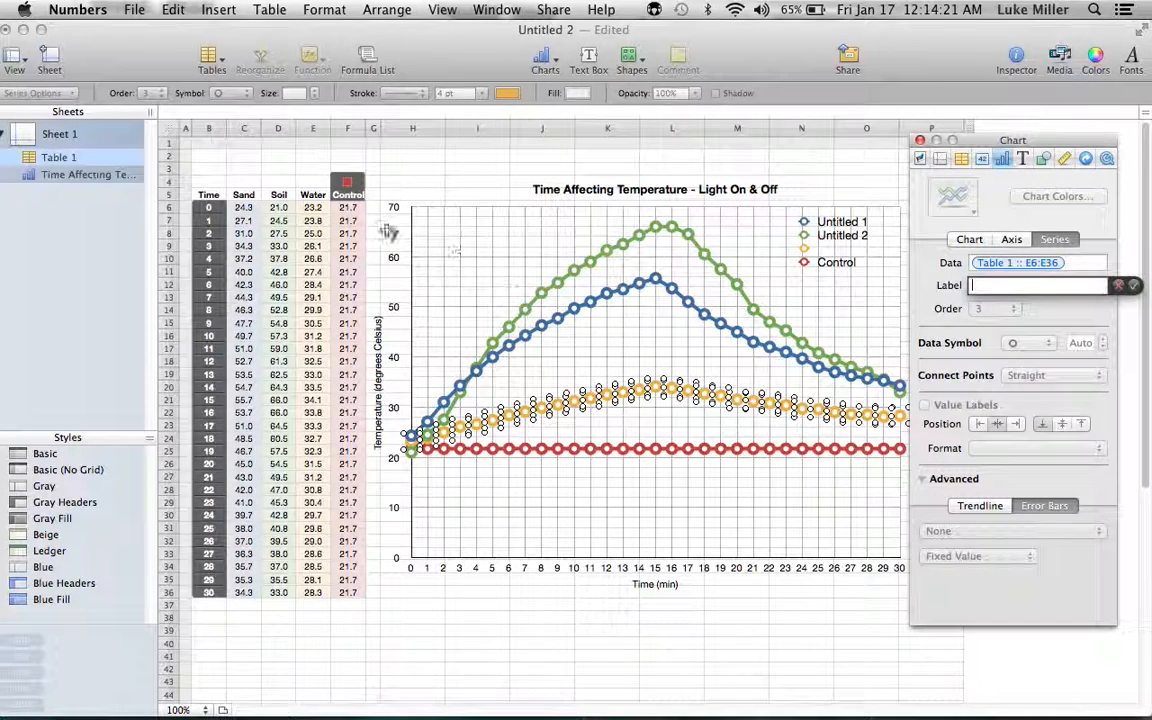
pyautogui.click(312, 194)
pyautogui.press('Return')
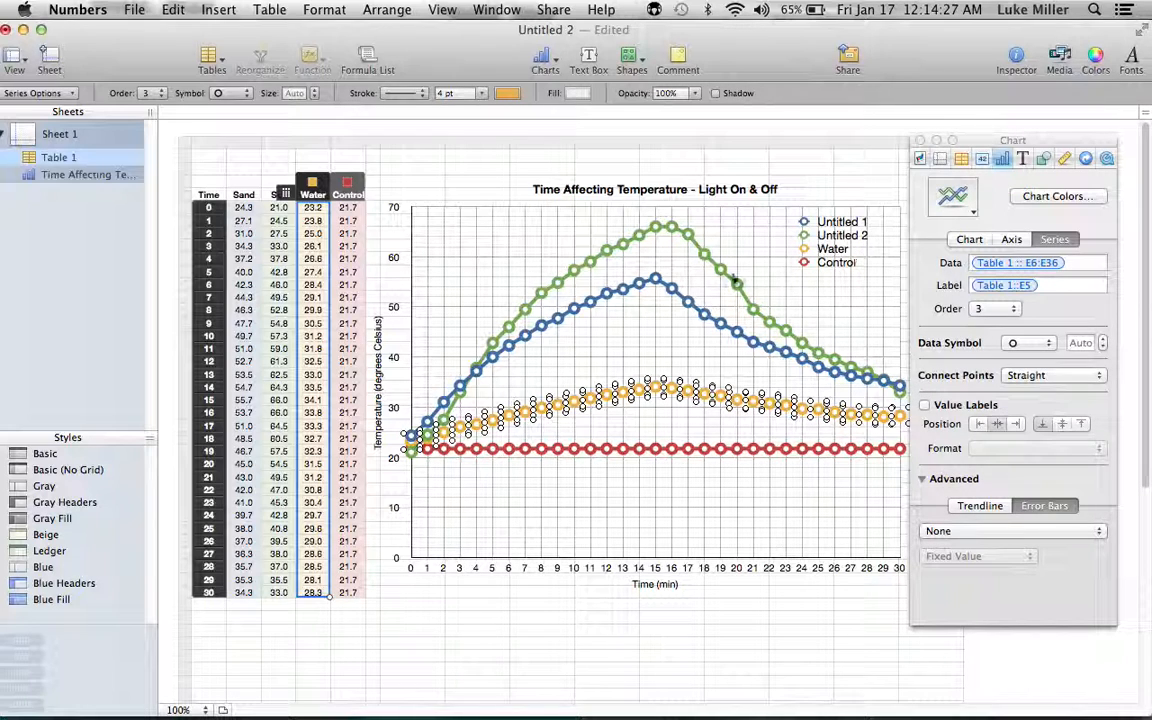
# - Replace the blue series' label with a reference to the Sand header in cell C5 of Table 1
pyautogui.click(675, 293)
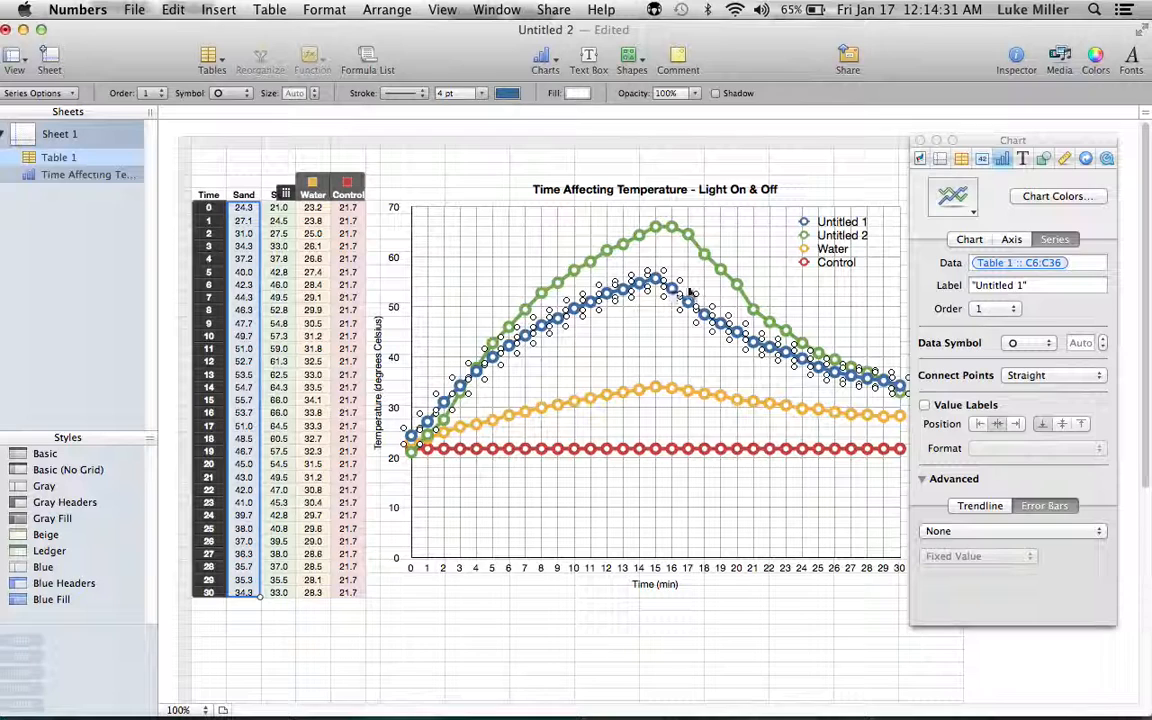
pyautogui.click(1002, 287)
pyautogui.press('BackSpace')
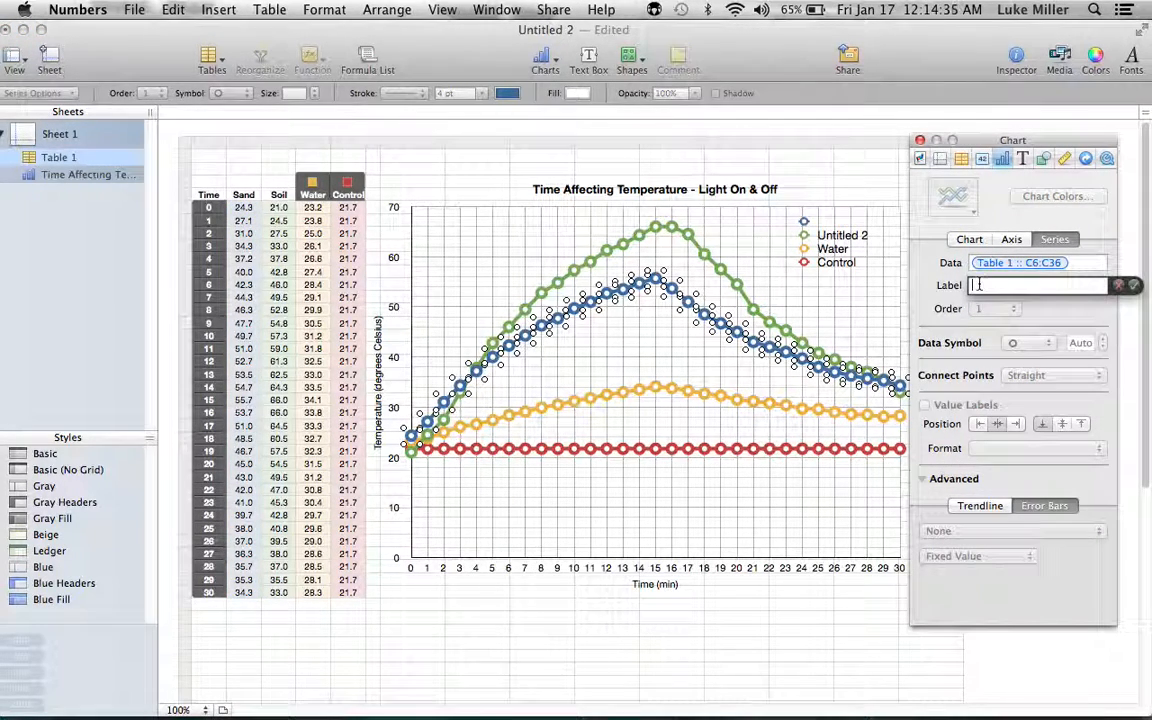
pyautogui.click(245, 195)
pyautogui.press('Return')
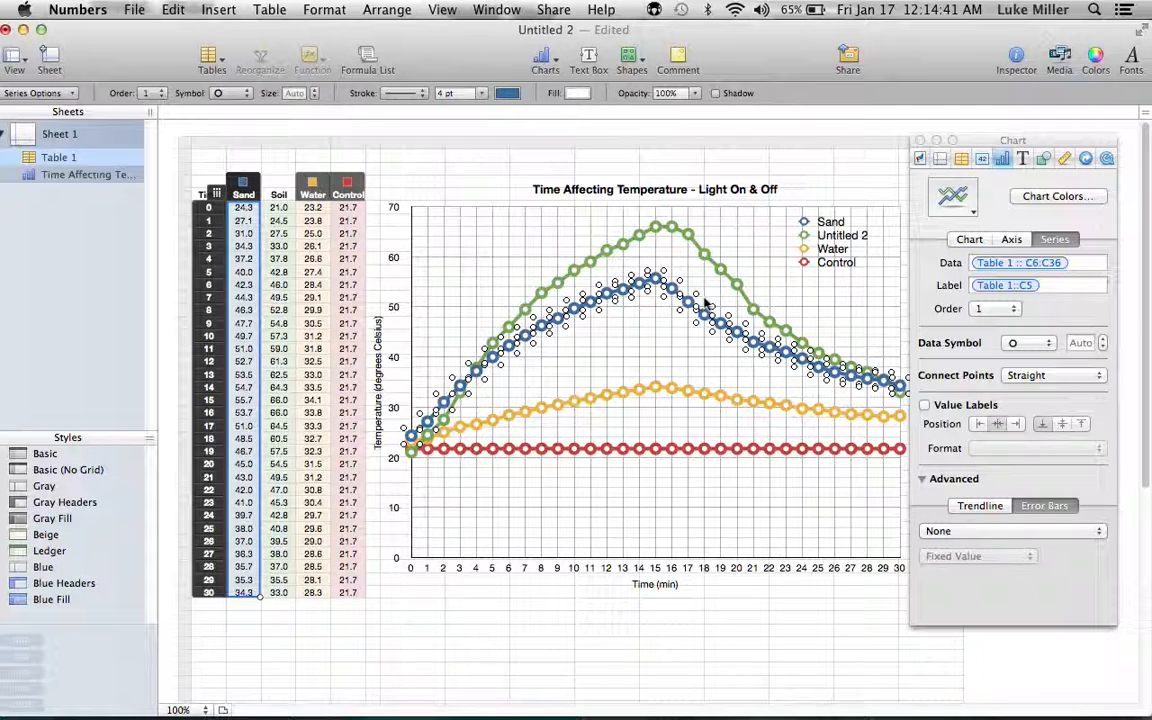
# - Replace the green series' label with a reference to the Soil header in cell D5 of Table 1
pyautogui.click(700, 262)
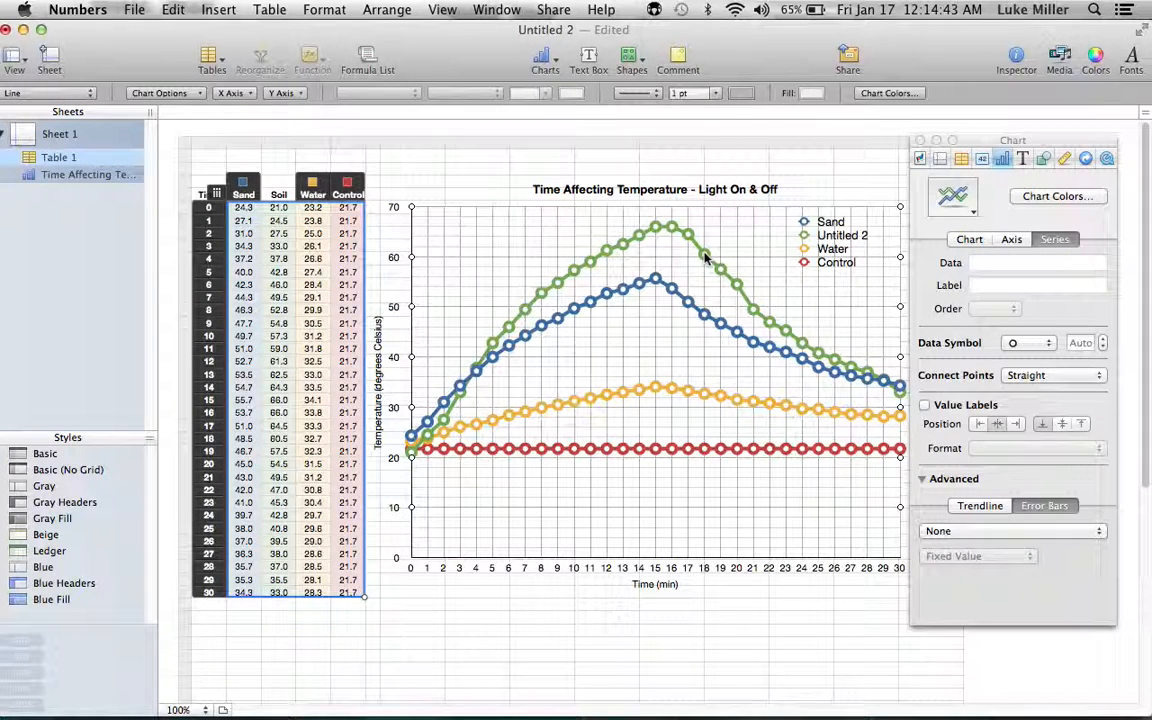
pyautogui.click(705, 258)
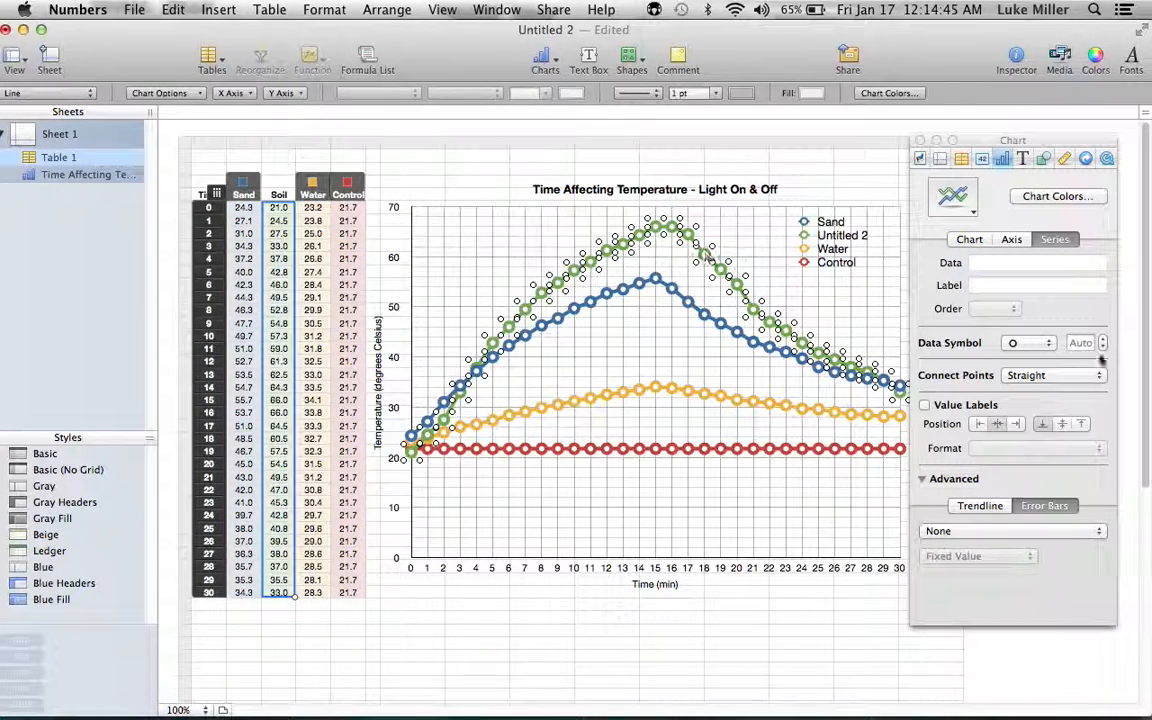
pyautogui.click(1000, 286)
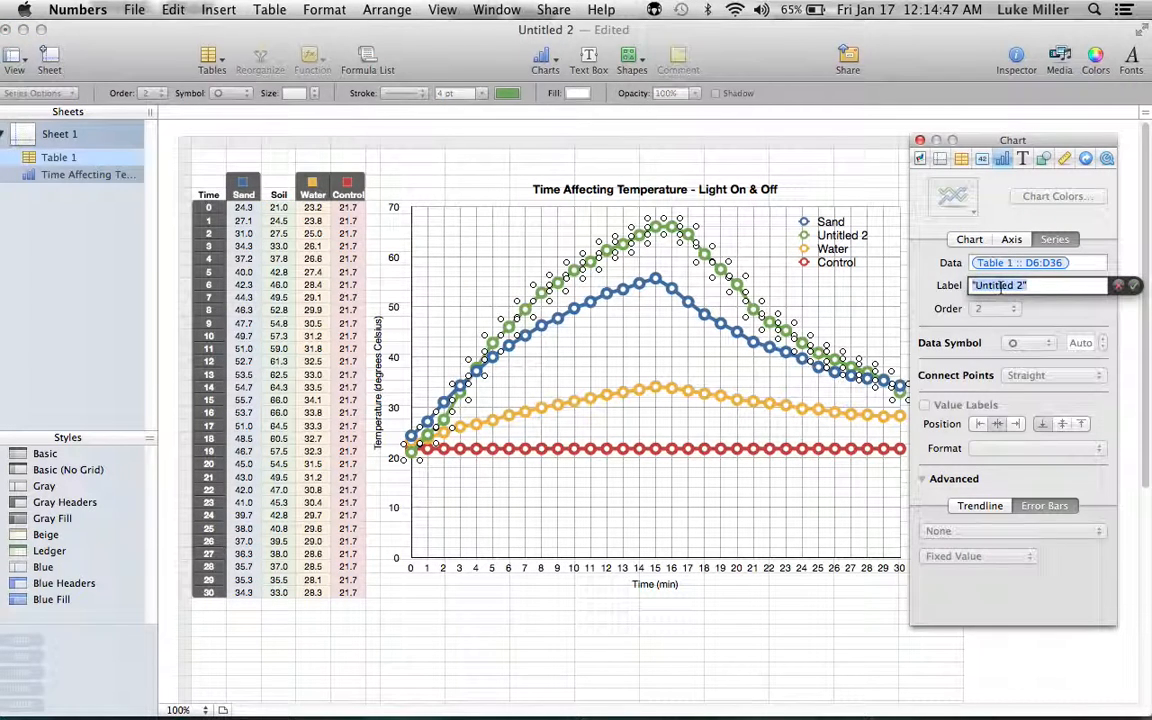
pyautogui.press('BackSpace')
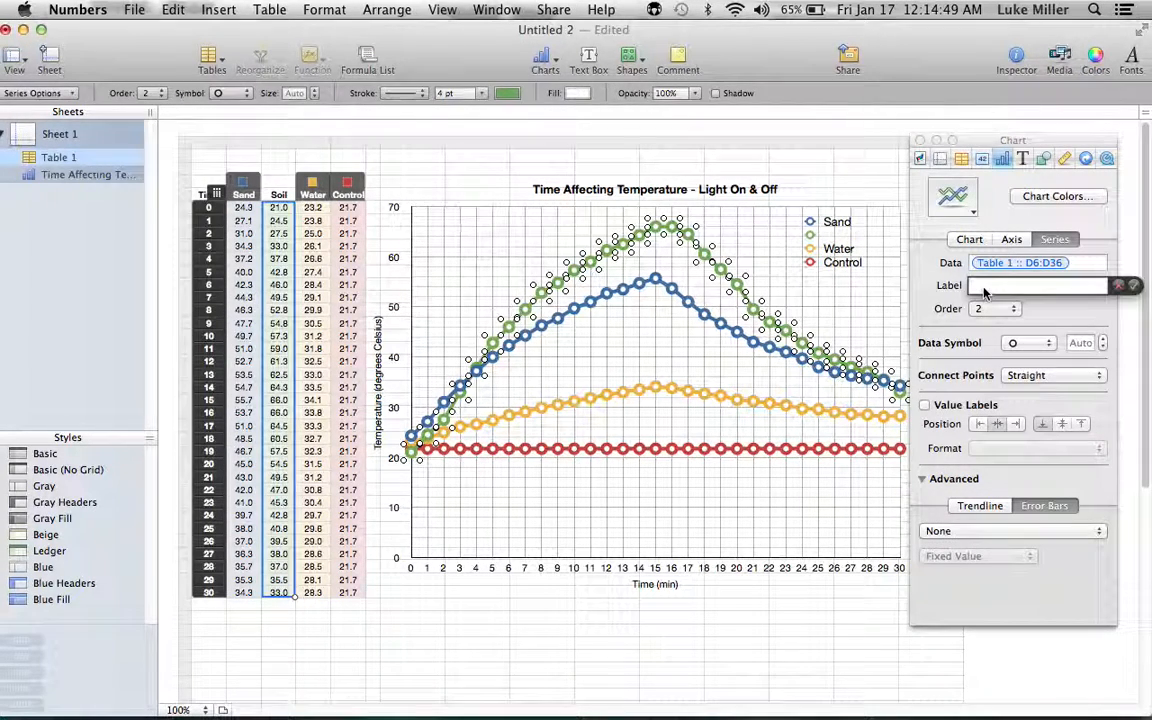
pyautogui.click(984, 288)
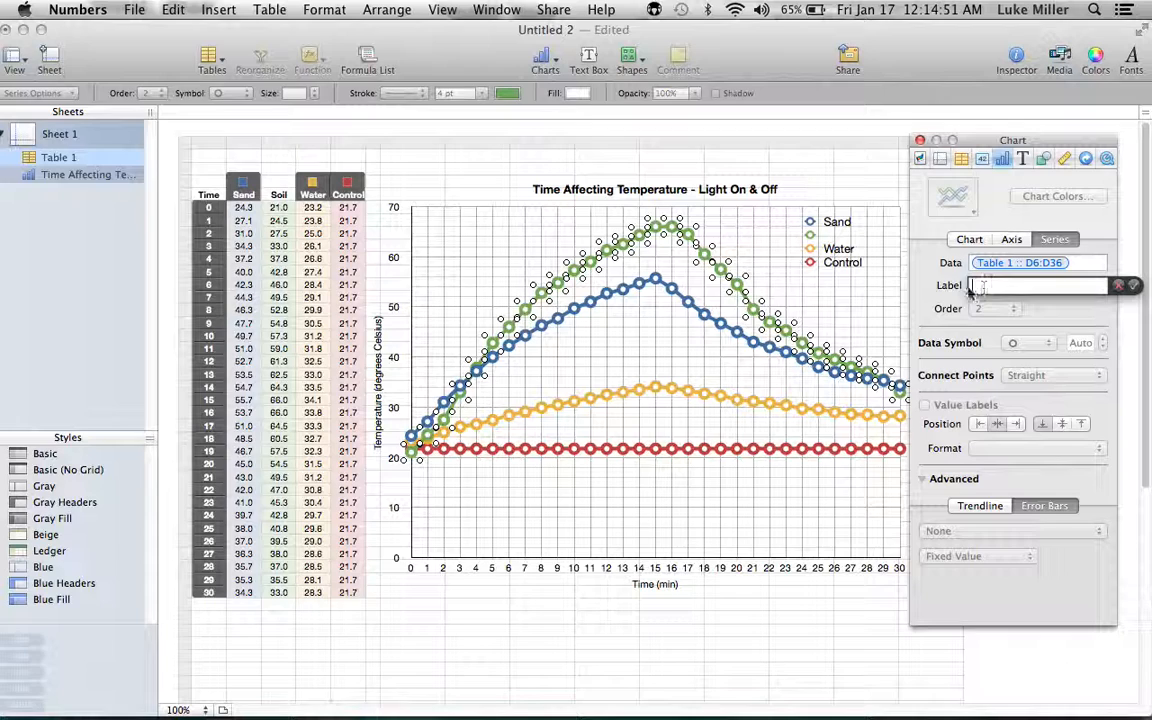
pyautogui.click(648, 265)
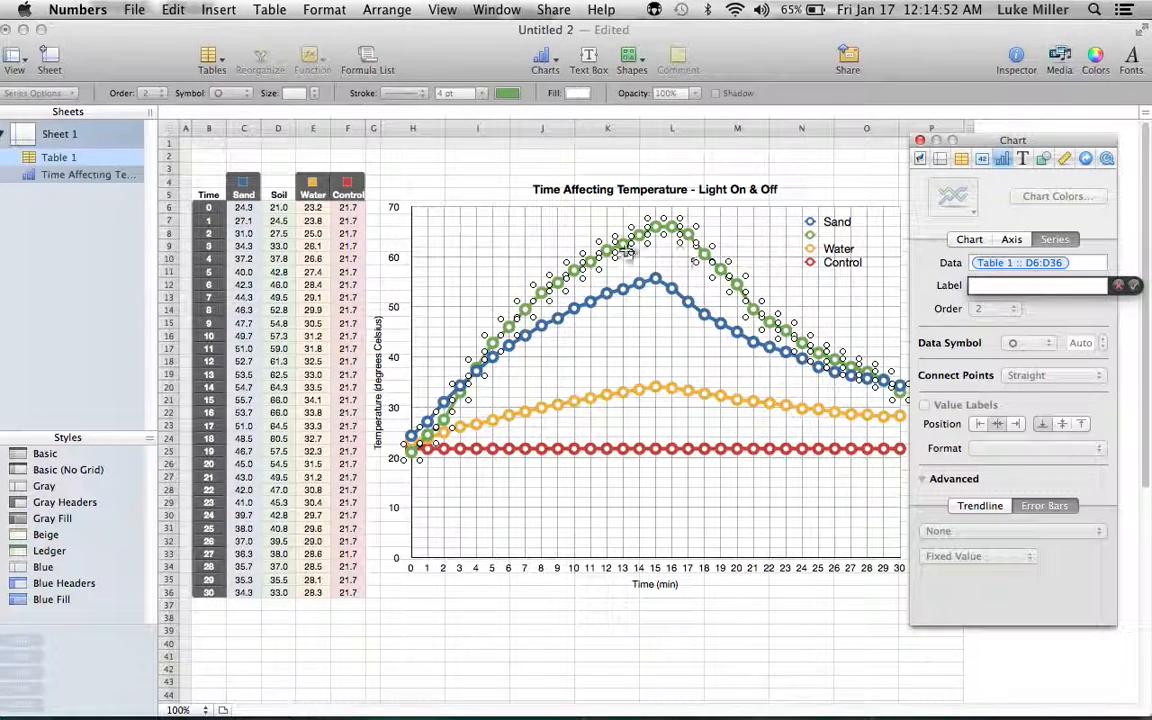
pyautogui.click(279, 195)
pyautogui.press('Return')
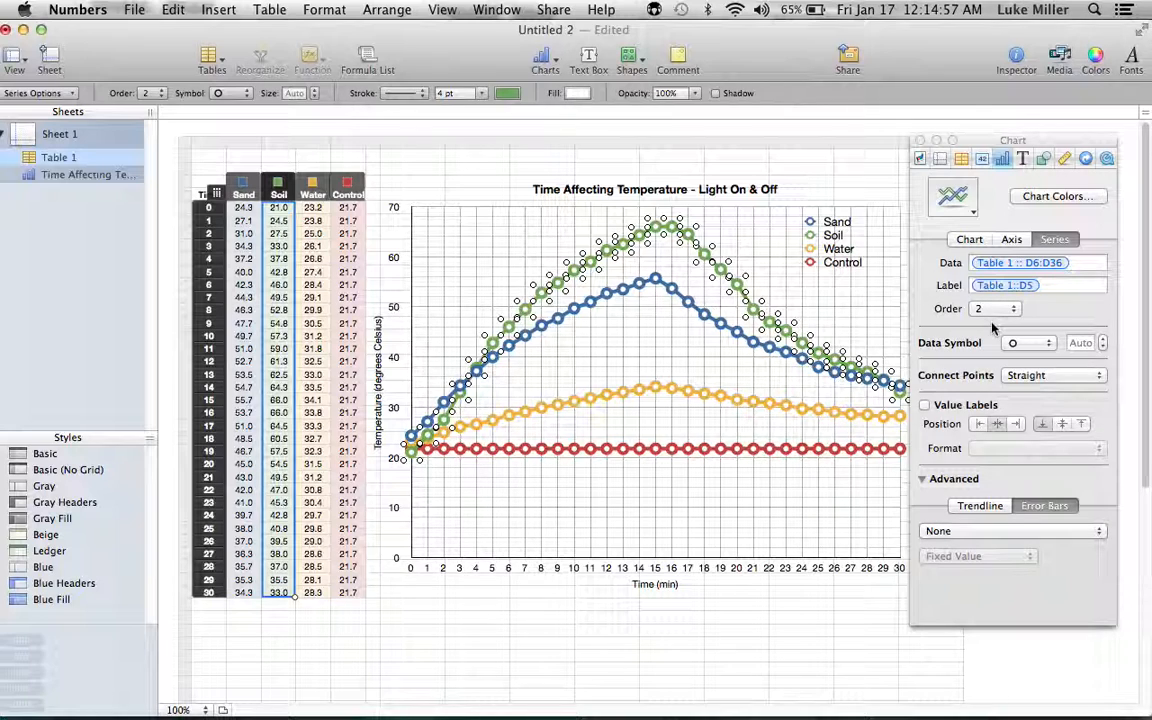
pyautogui.click(870, 323)
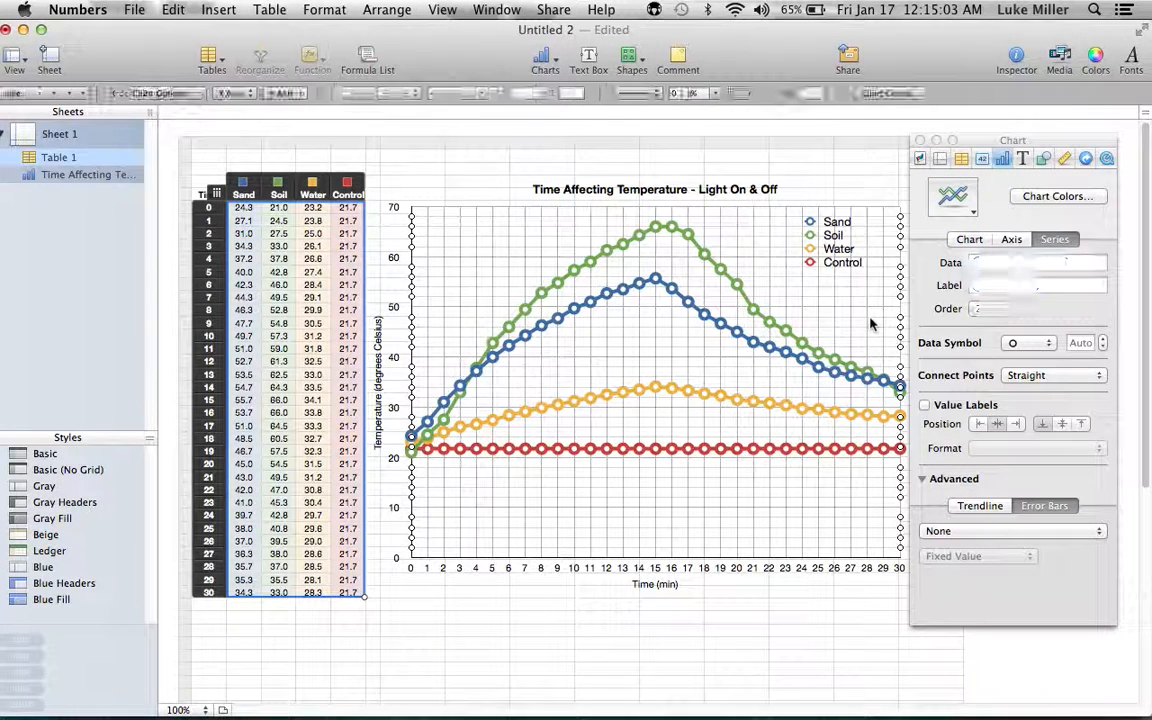
# - Set the data symbol size of the green Soil series to 4
pyautogui.click(707, 255)
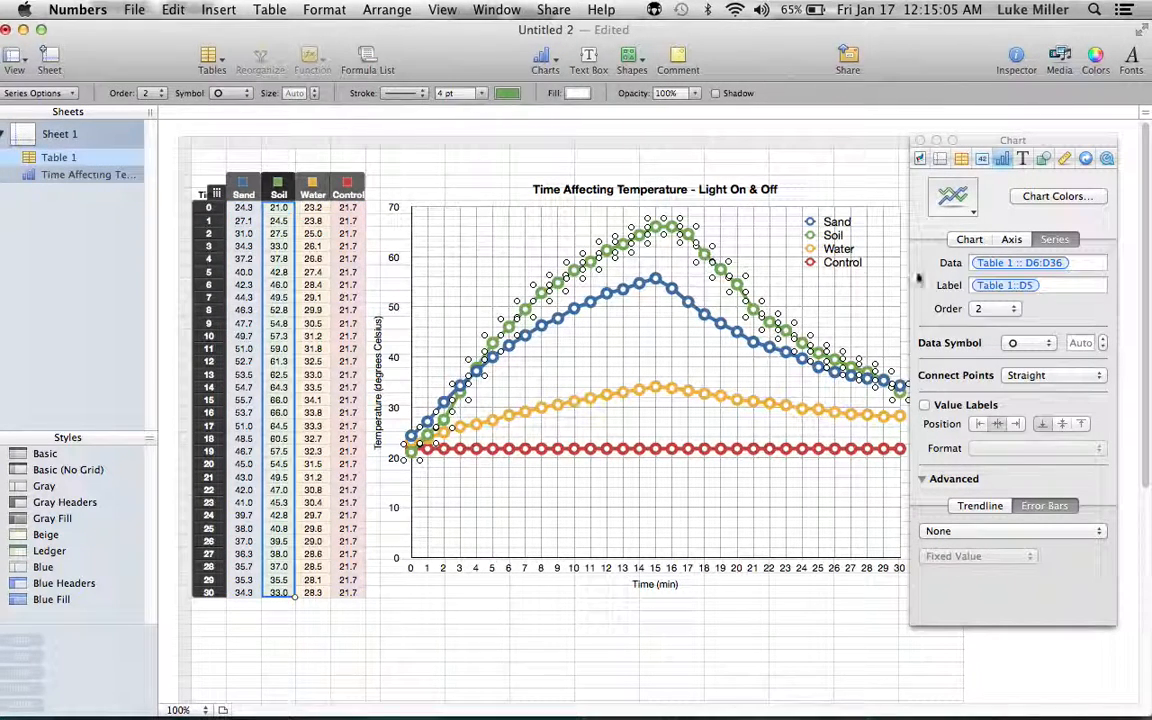
pyautogui.click(1082, 343)
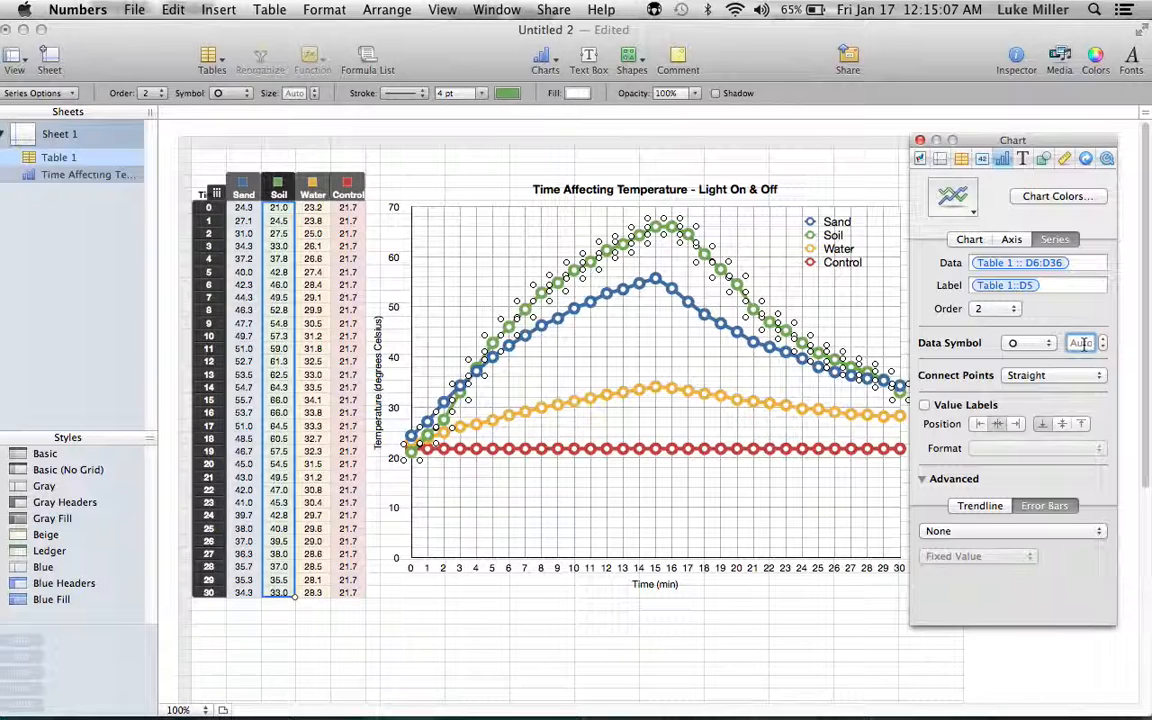
pyautogui.press('Return')
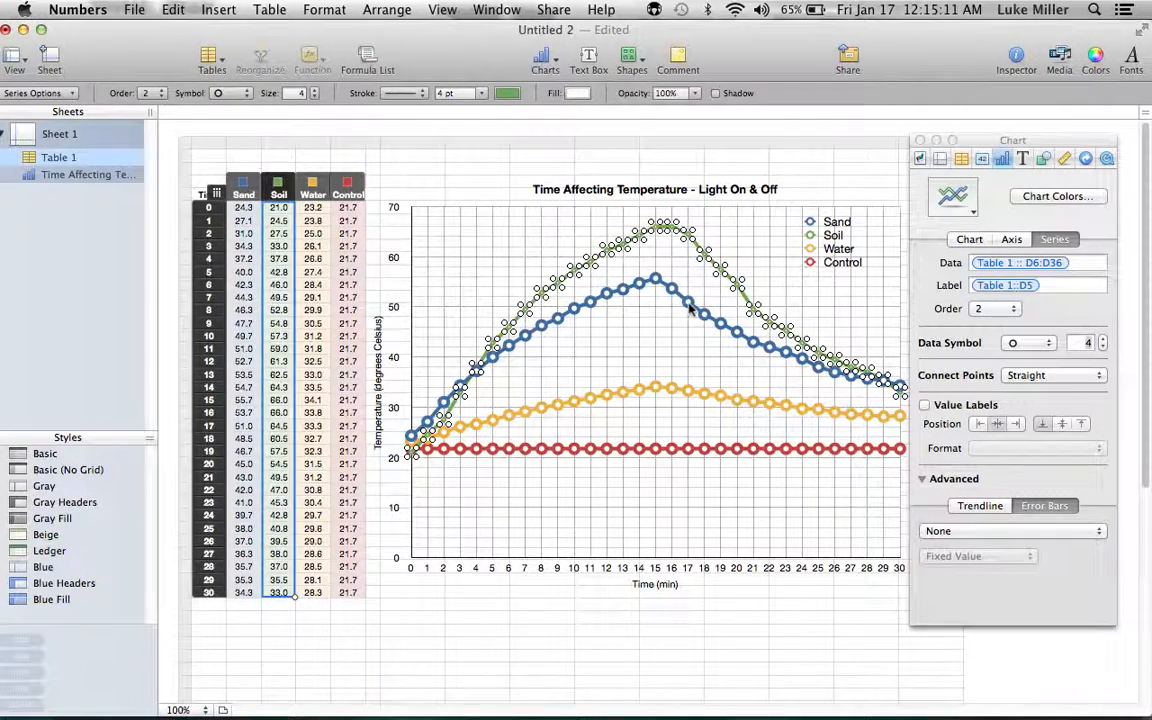
# - Set the data symbol size of the blue Sand series to 4
pyautogui.click(628, 286)
pyautogui.click(1089, 343)
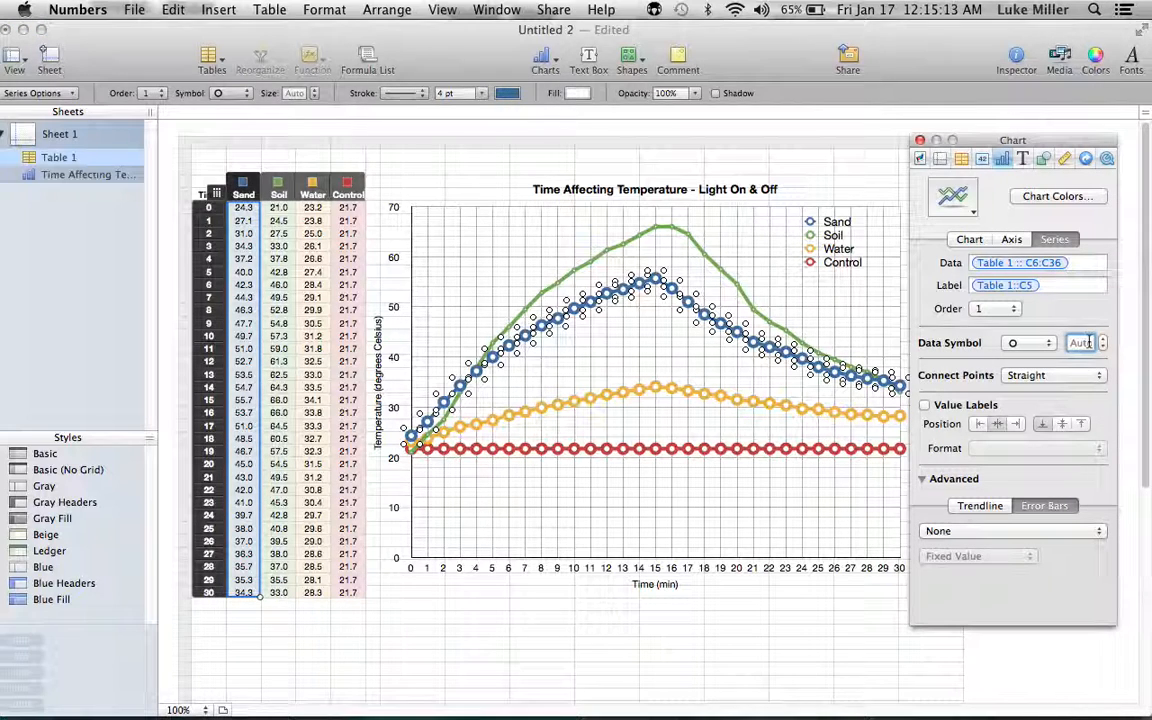
pyautogui.write('4')
pyautogui.press('Return')
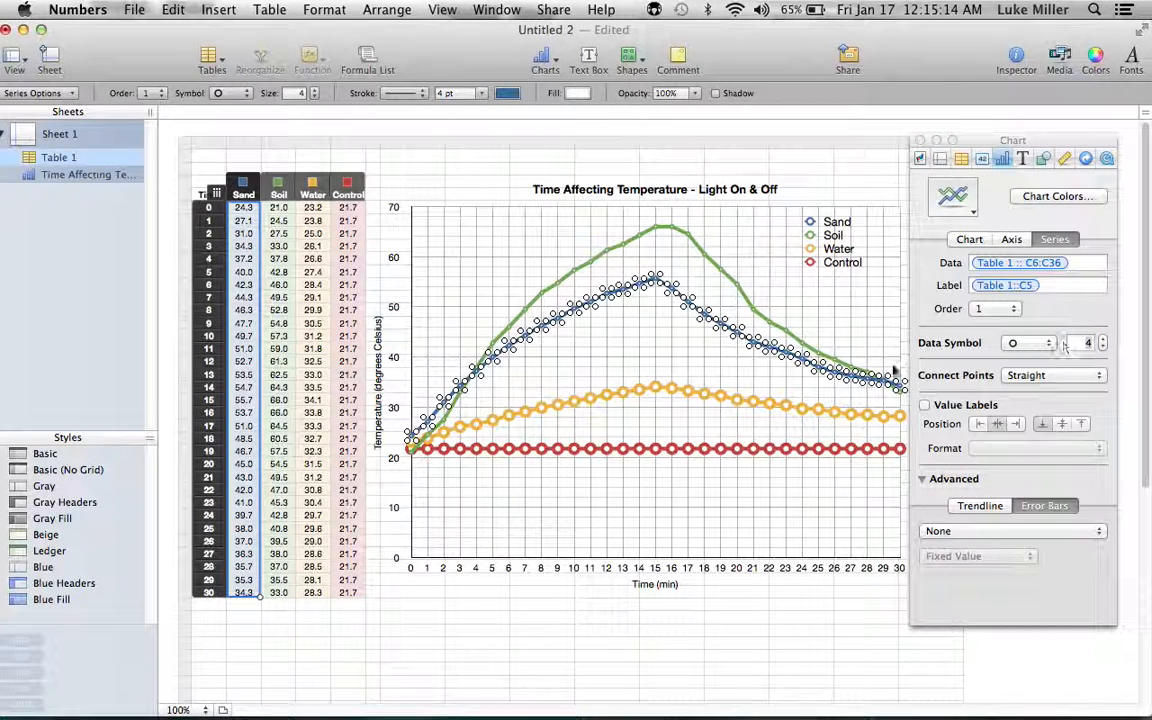
# - Set the data symbol size of the orange Water series to 4
pyautogui.click(657, 397)
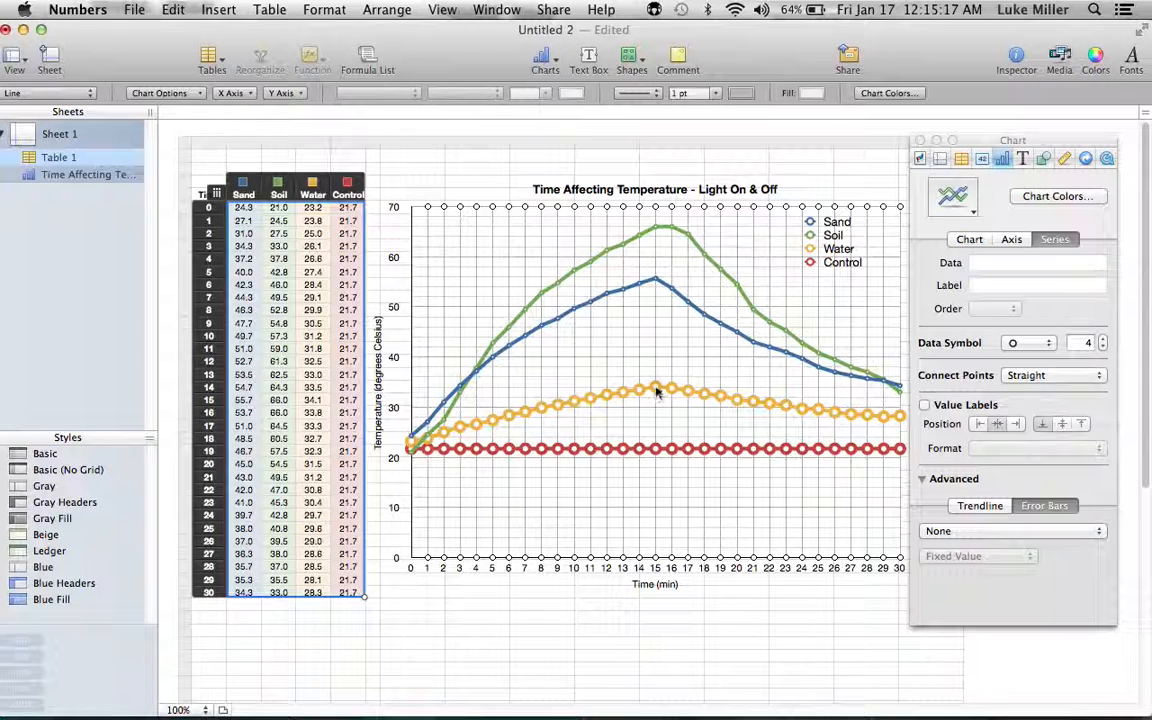
pyautogui.click(657, 392)
pyautogui.click(1082, 342)
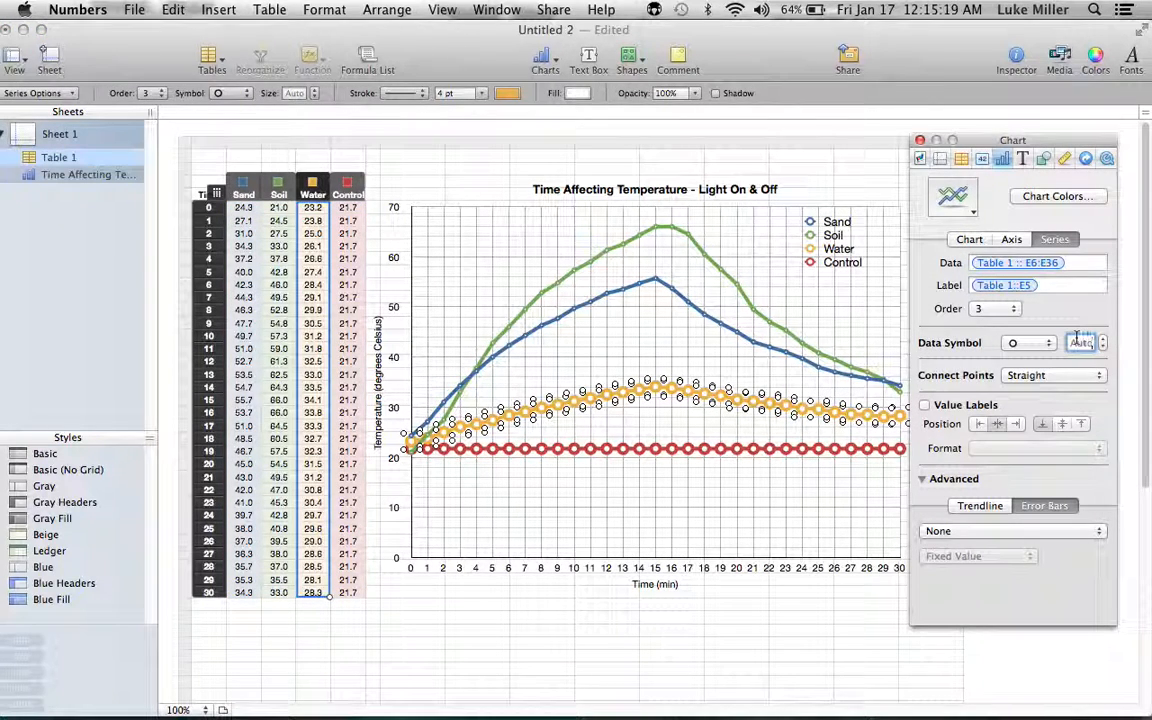
pyautogui.write('4')
pyautogui.press('Return')
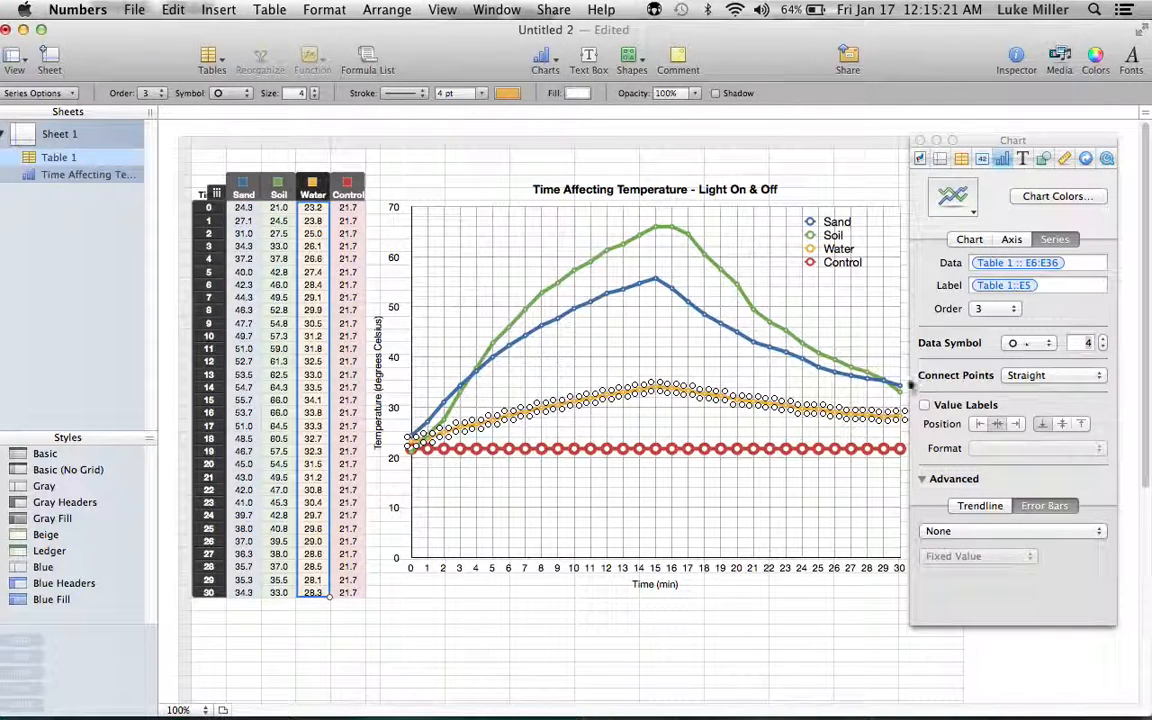
# - Set the data symbol size of the red Control series to 4
pyautogui.click(673, 450)
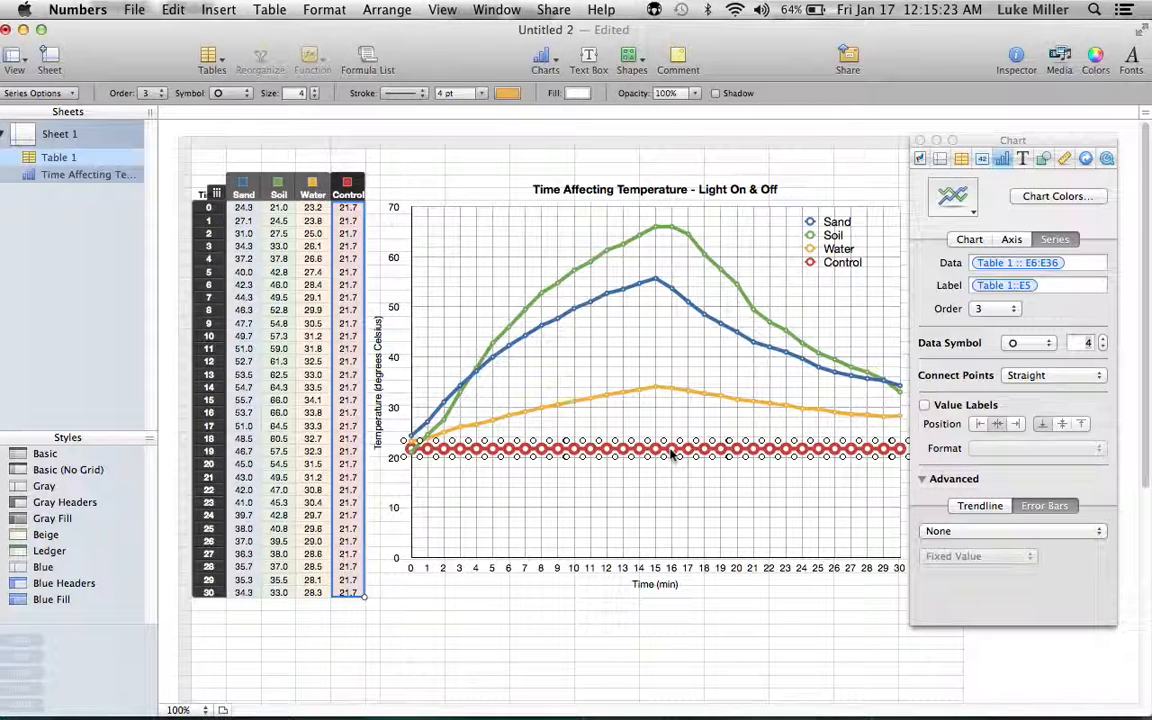
pyautogui.click(1084, 343)
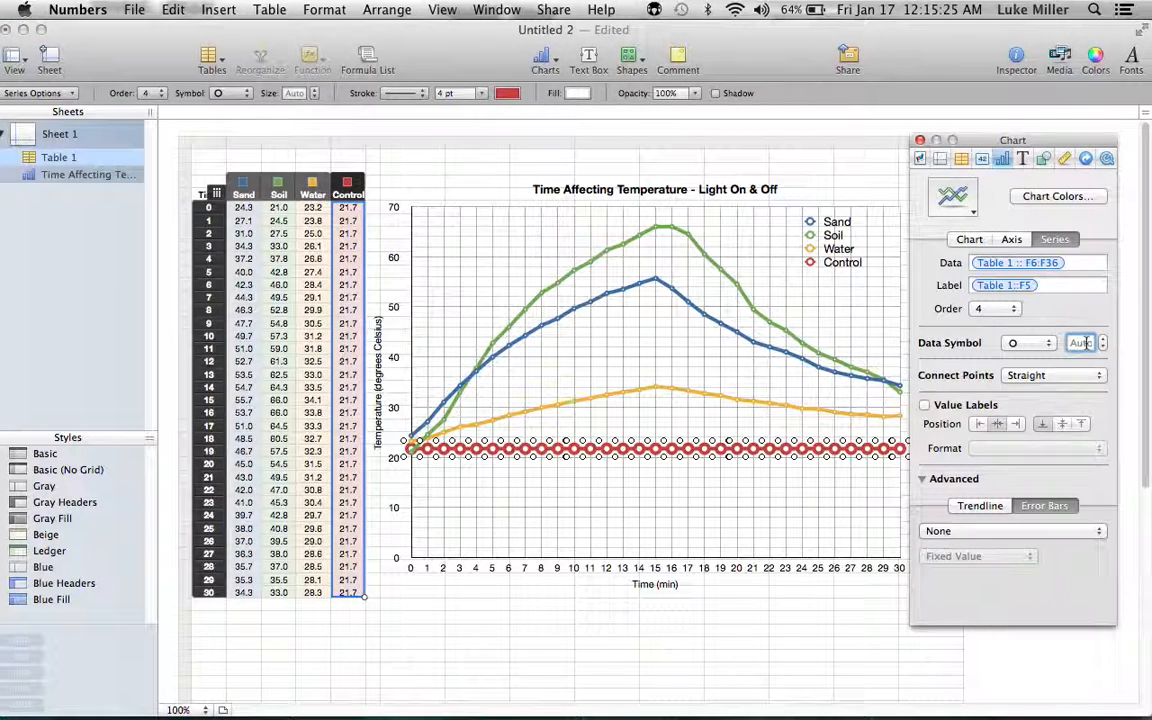
pyautogui.write('4')
pyautogui.press('Return')
pyautogui.click(1030, 343)
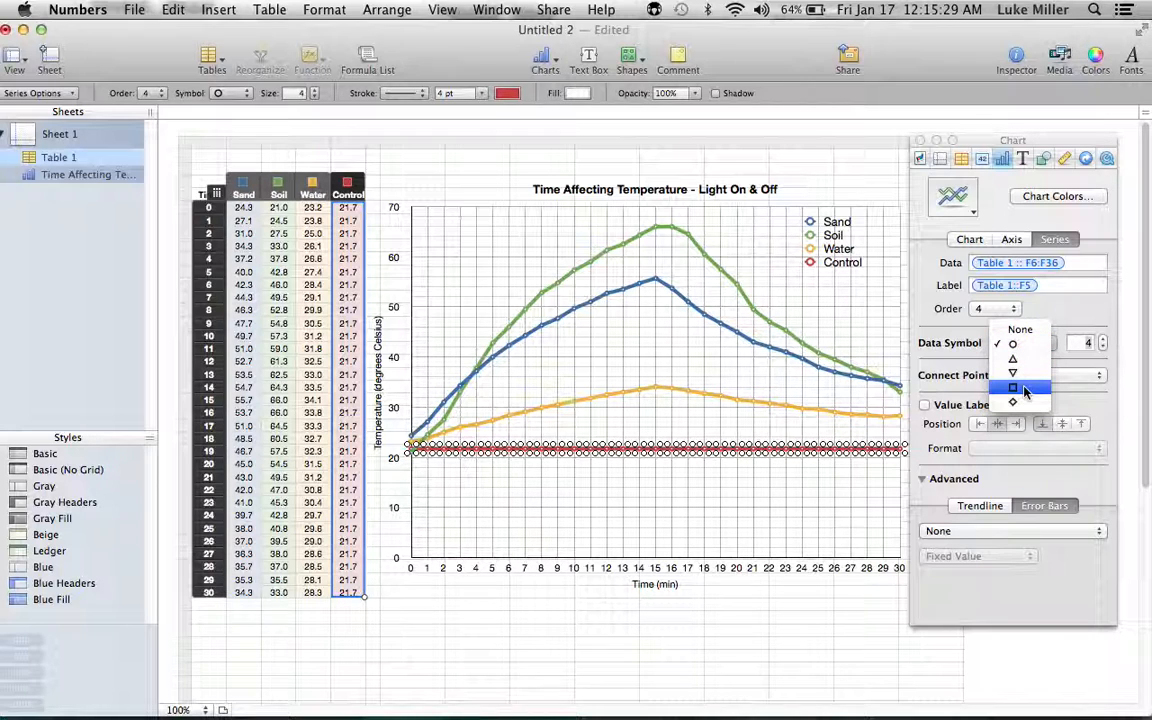
pyautogui.click(853, 331)
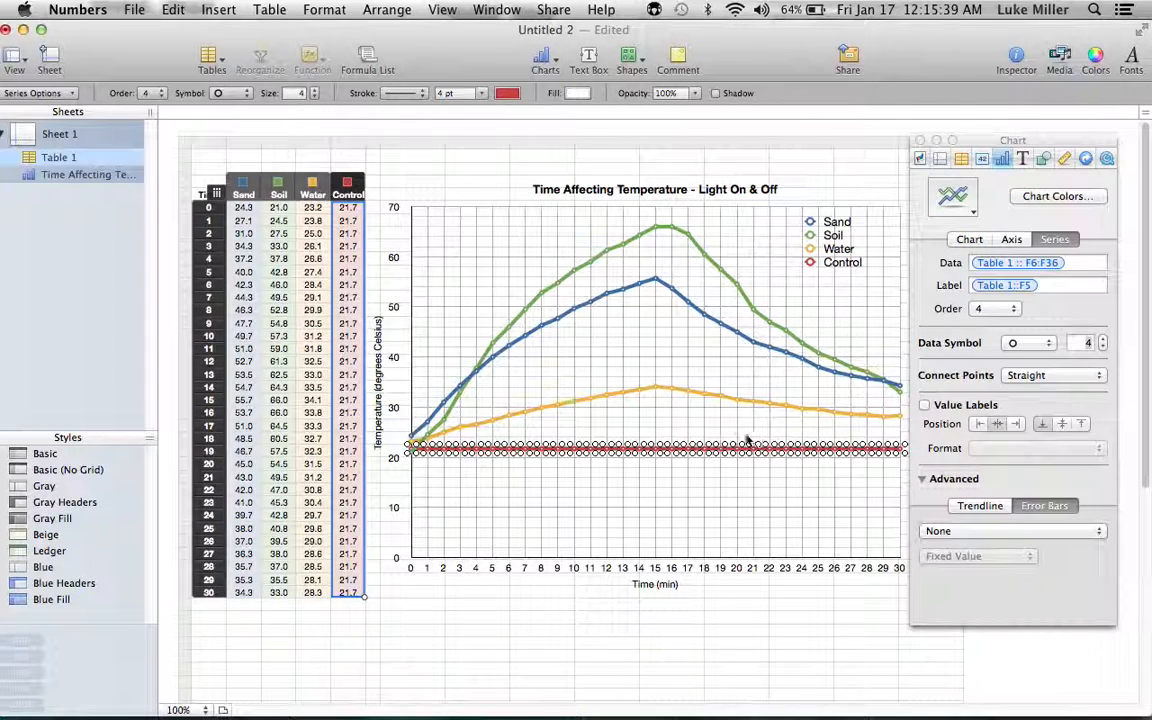
pyautogui.click(679, 420)
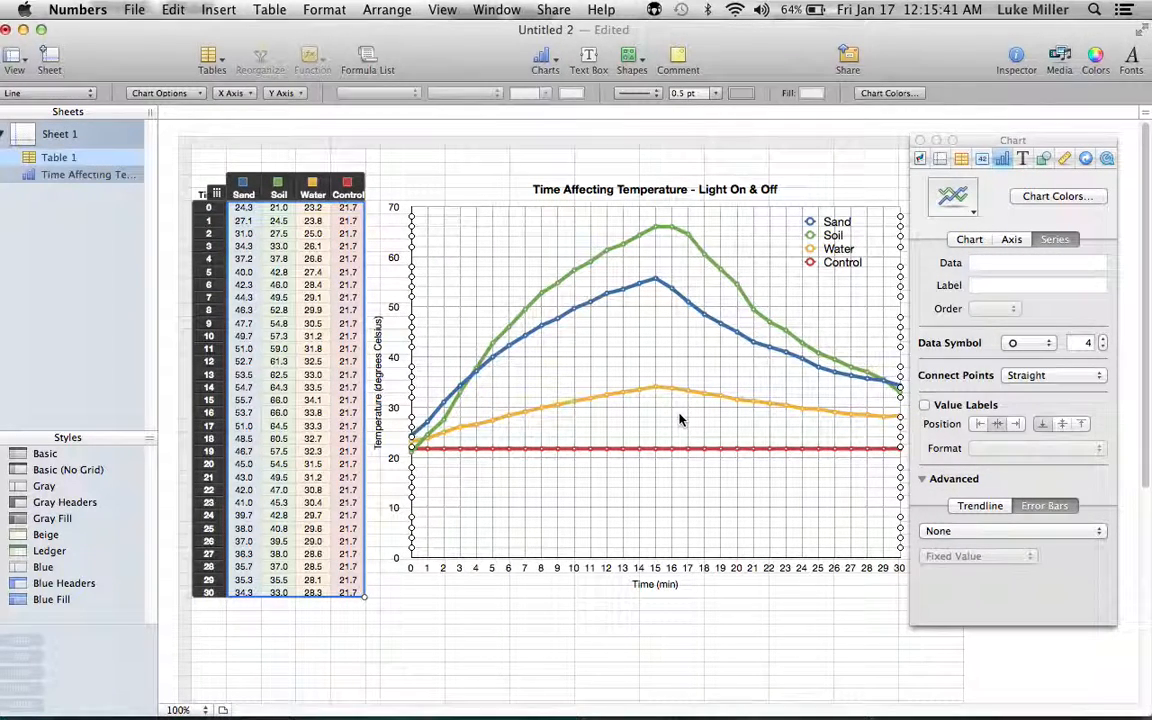